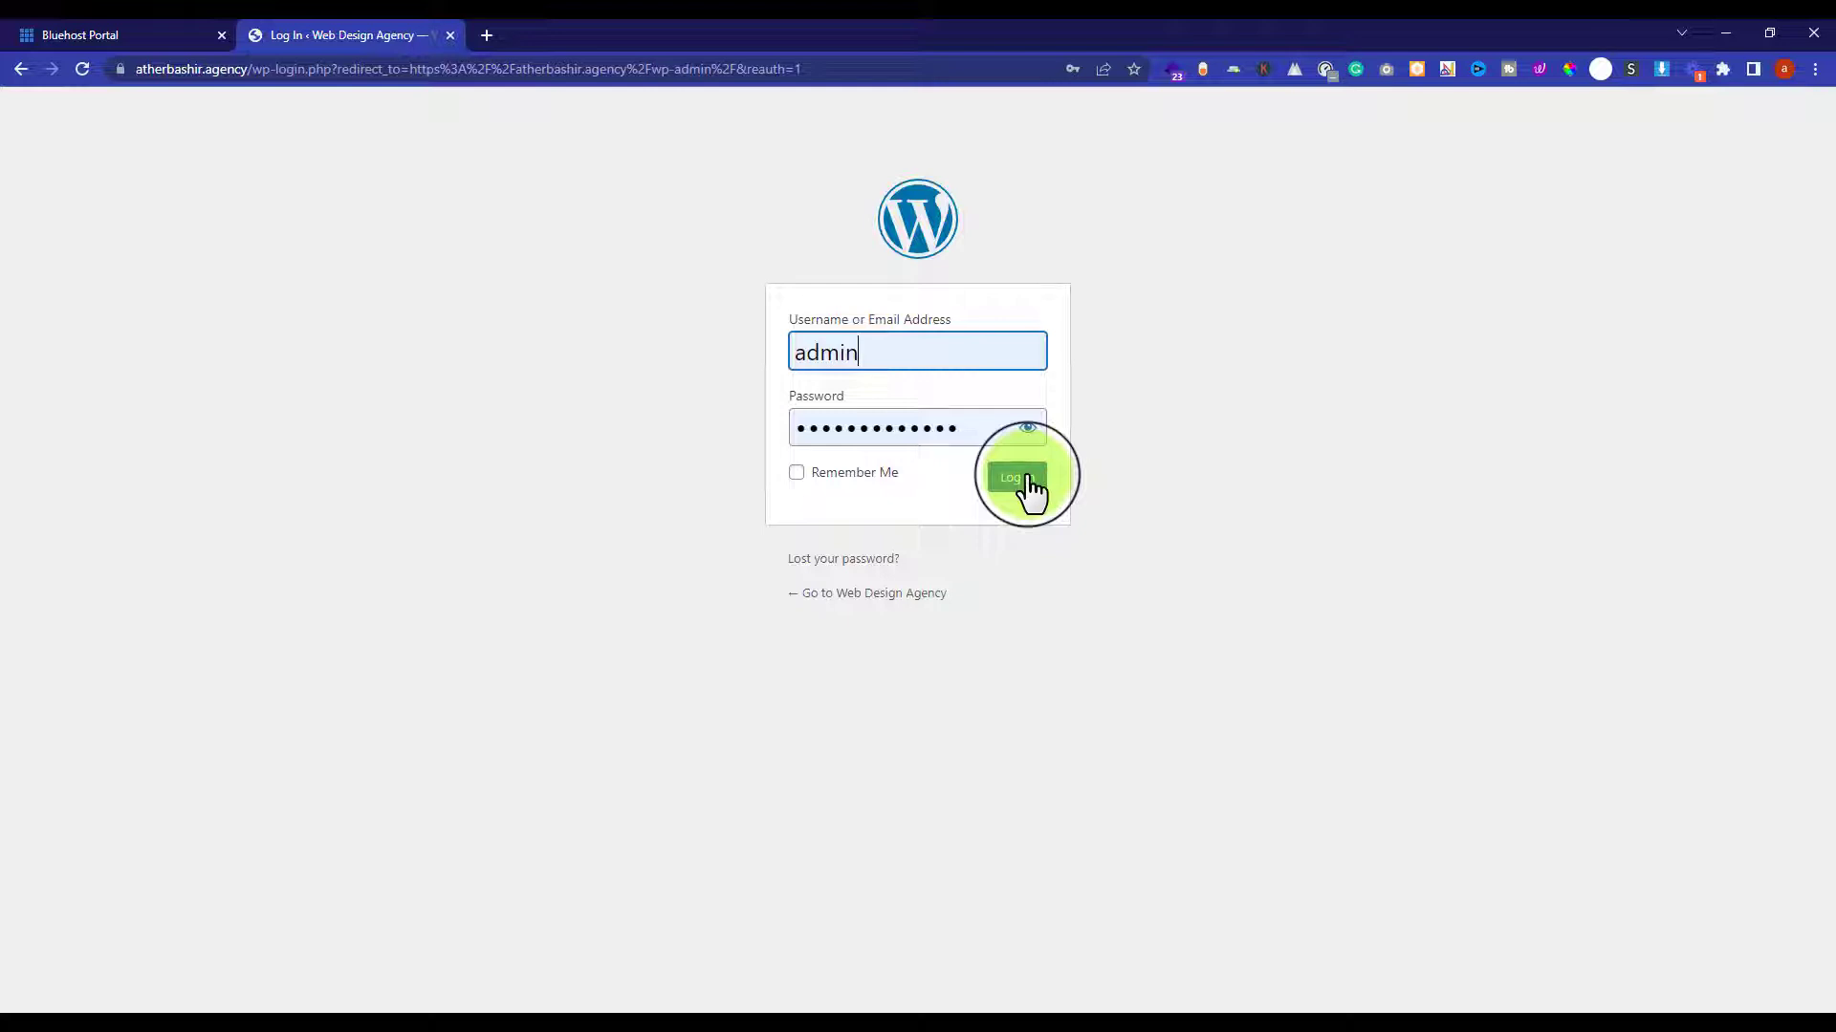
Log in to the WordPress admin dashboard with the entered credentials
{"action": "left_click", "coordinate": [1022, 482]}
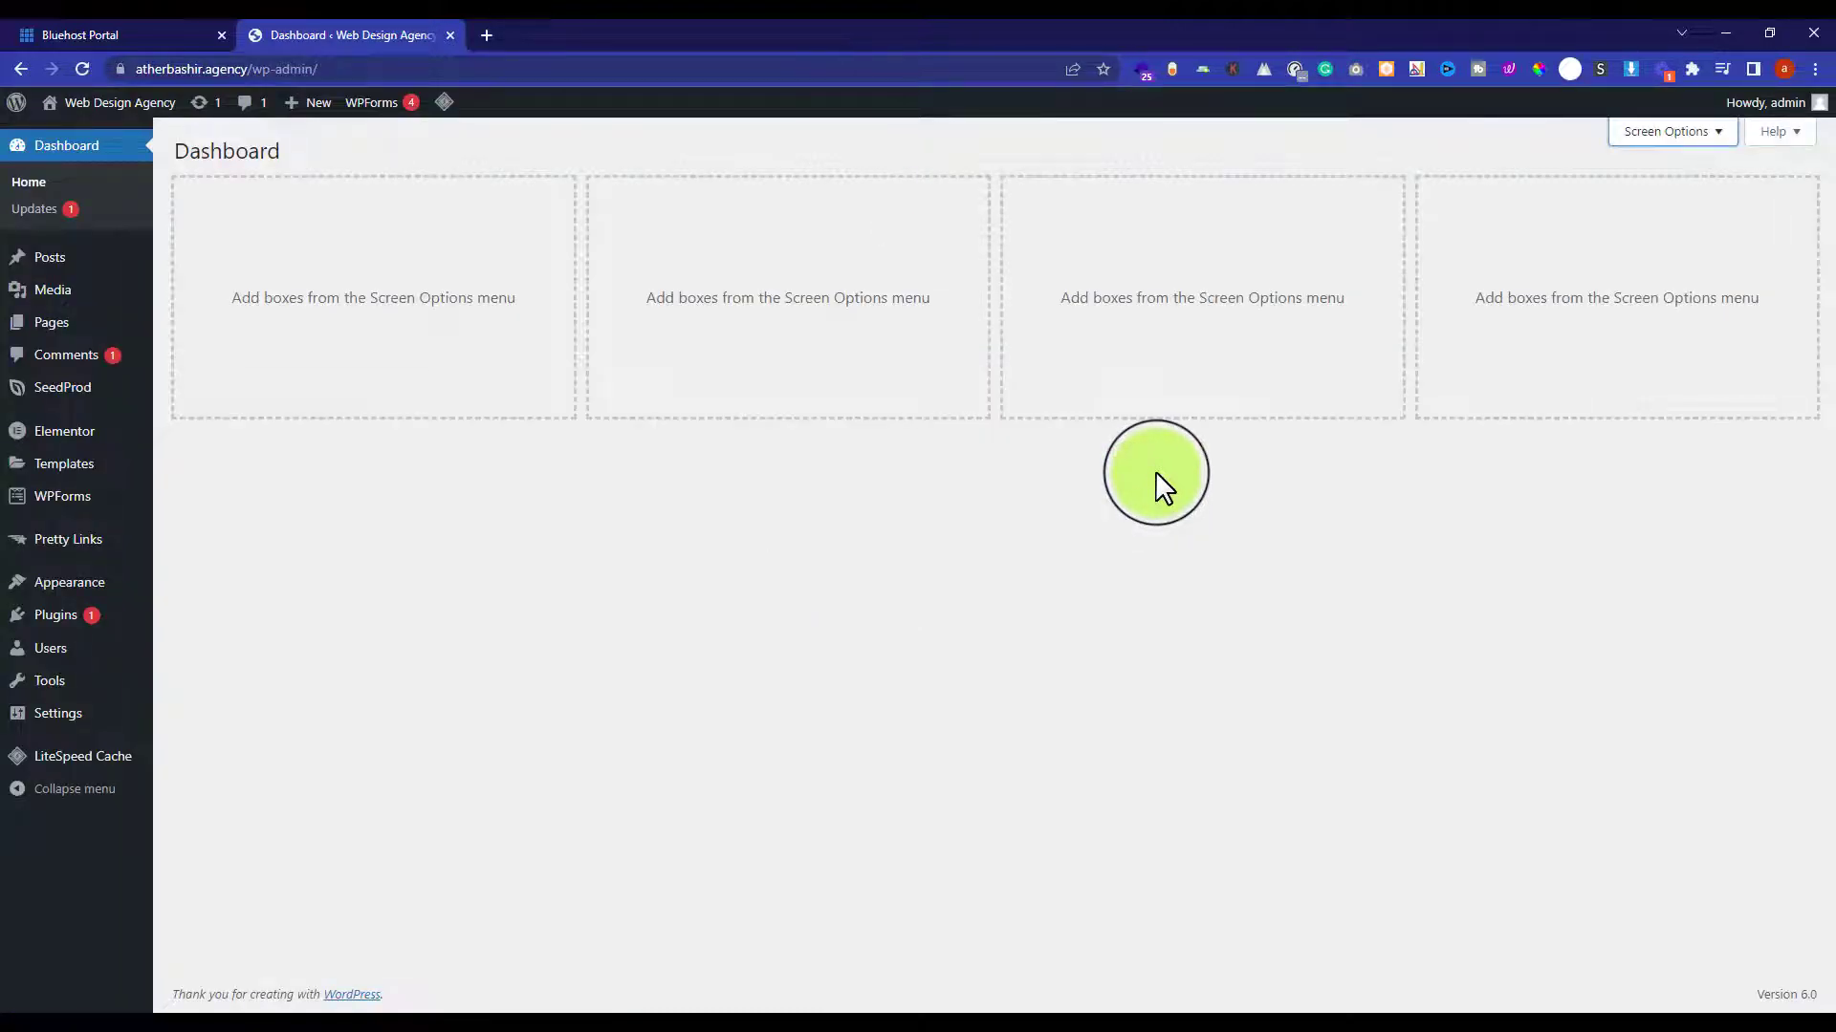
{"action": "mouse_move", "coordinate": [55, 615]}
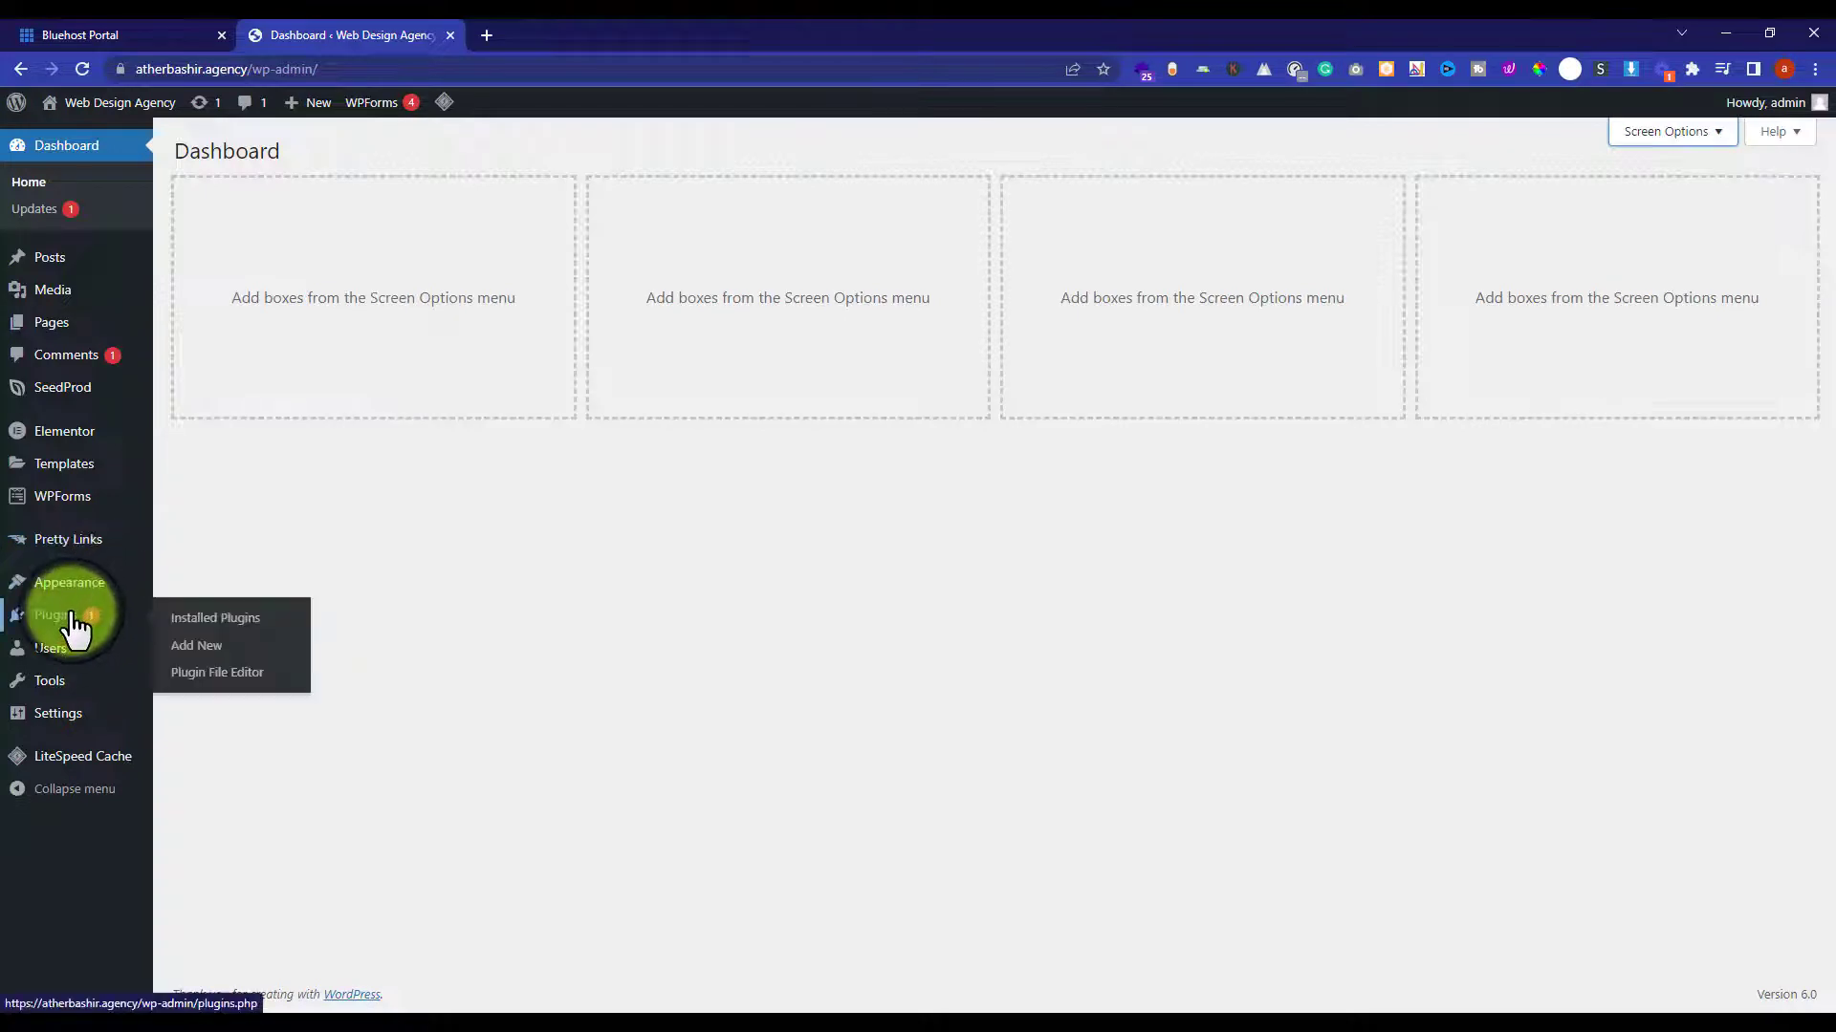
Search the plugin directory for 'updraft' and install UpdraftPlus WordPress Backup Plugin
{"action": "left_click", "coordinate": [197, 660]}
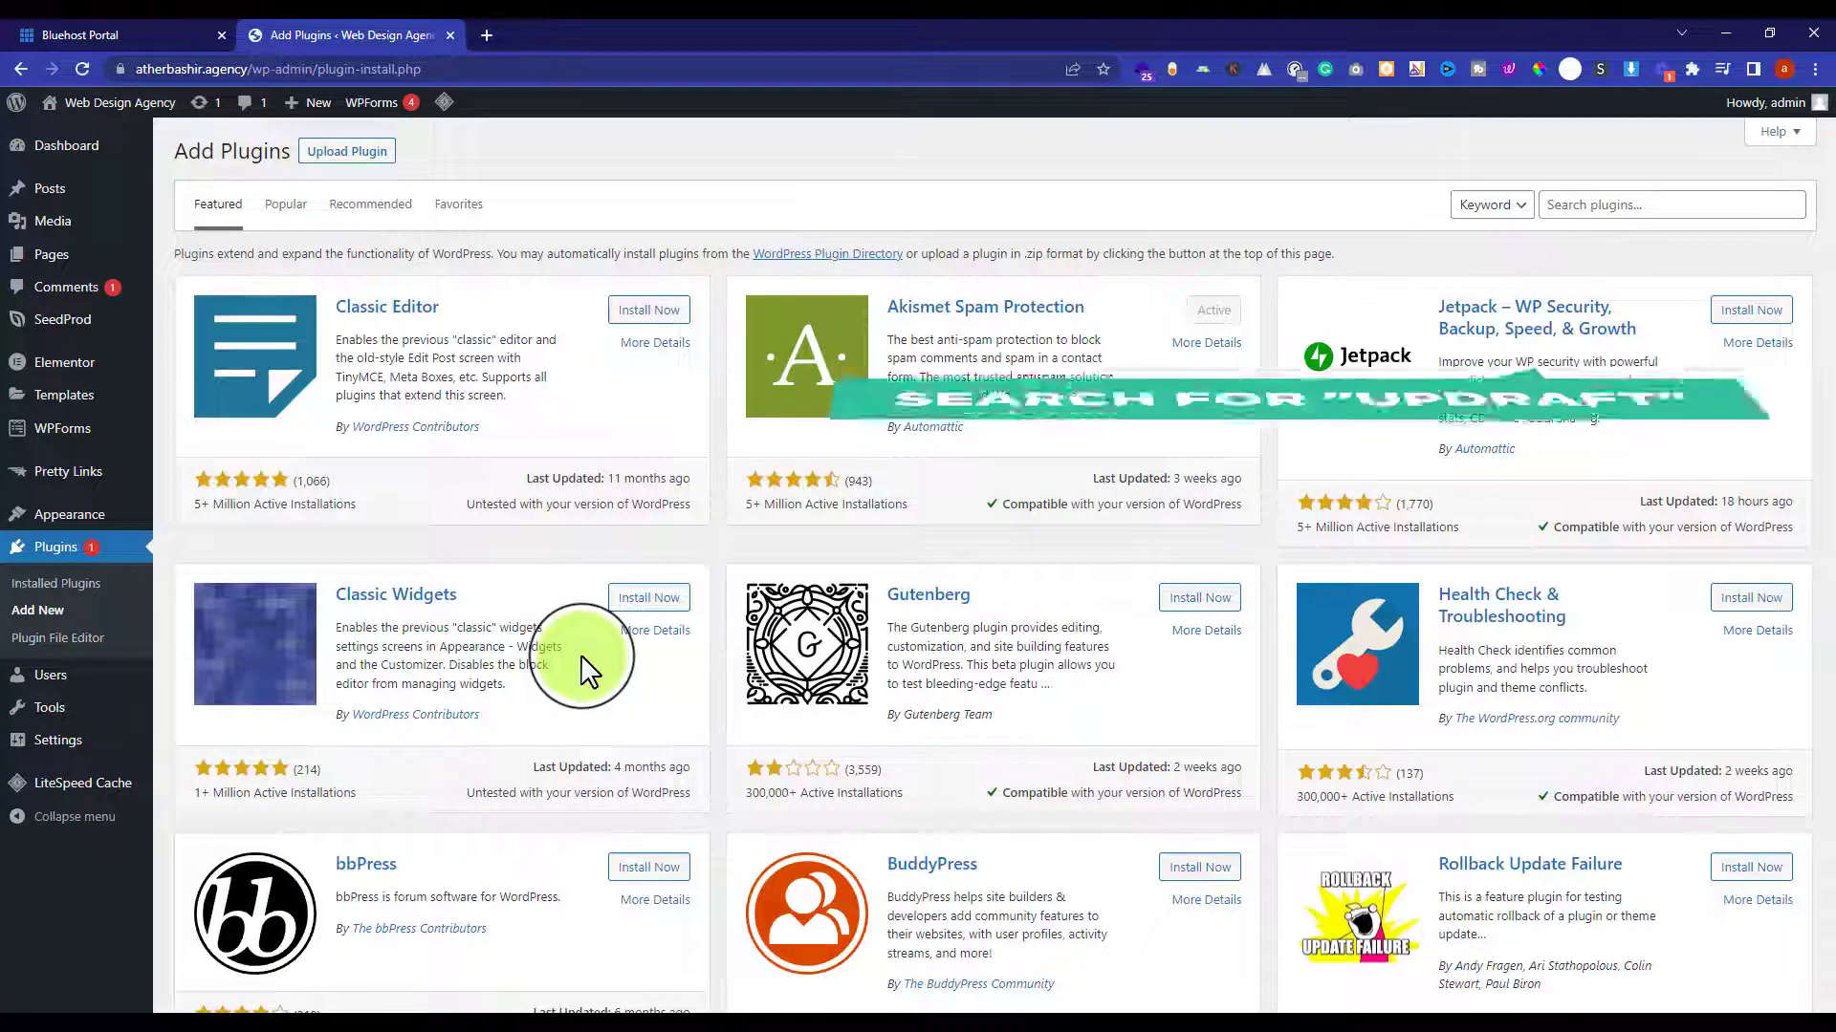
{"action": "left_click", "coordinate": [1612, 205]}
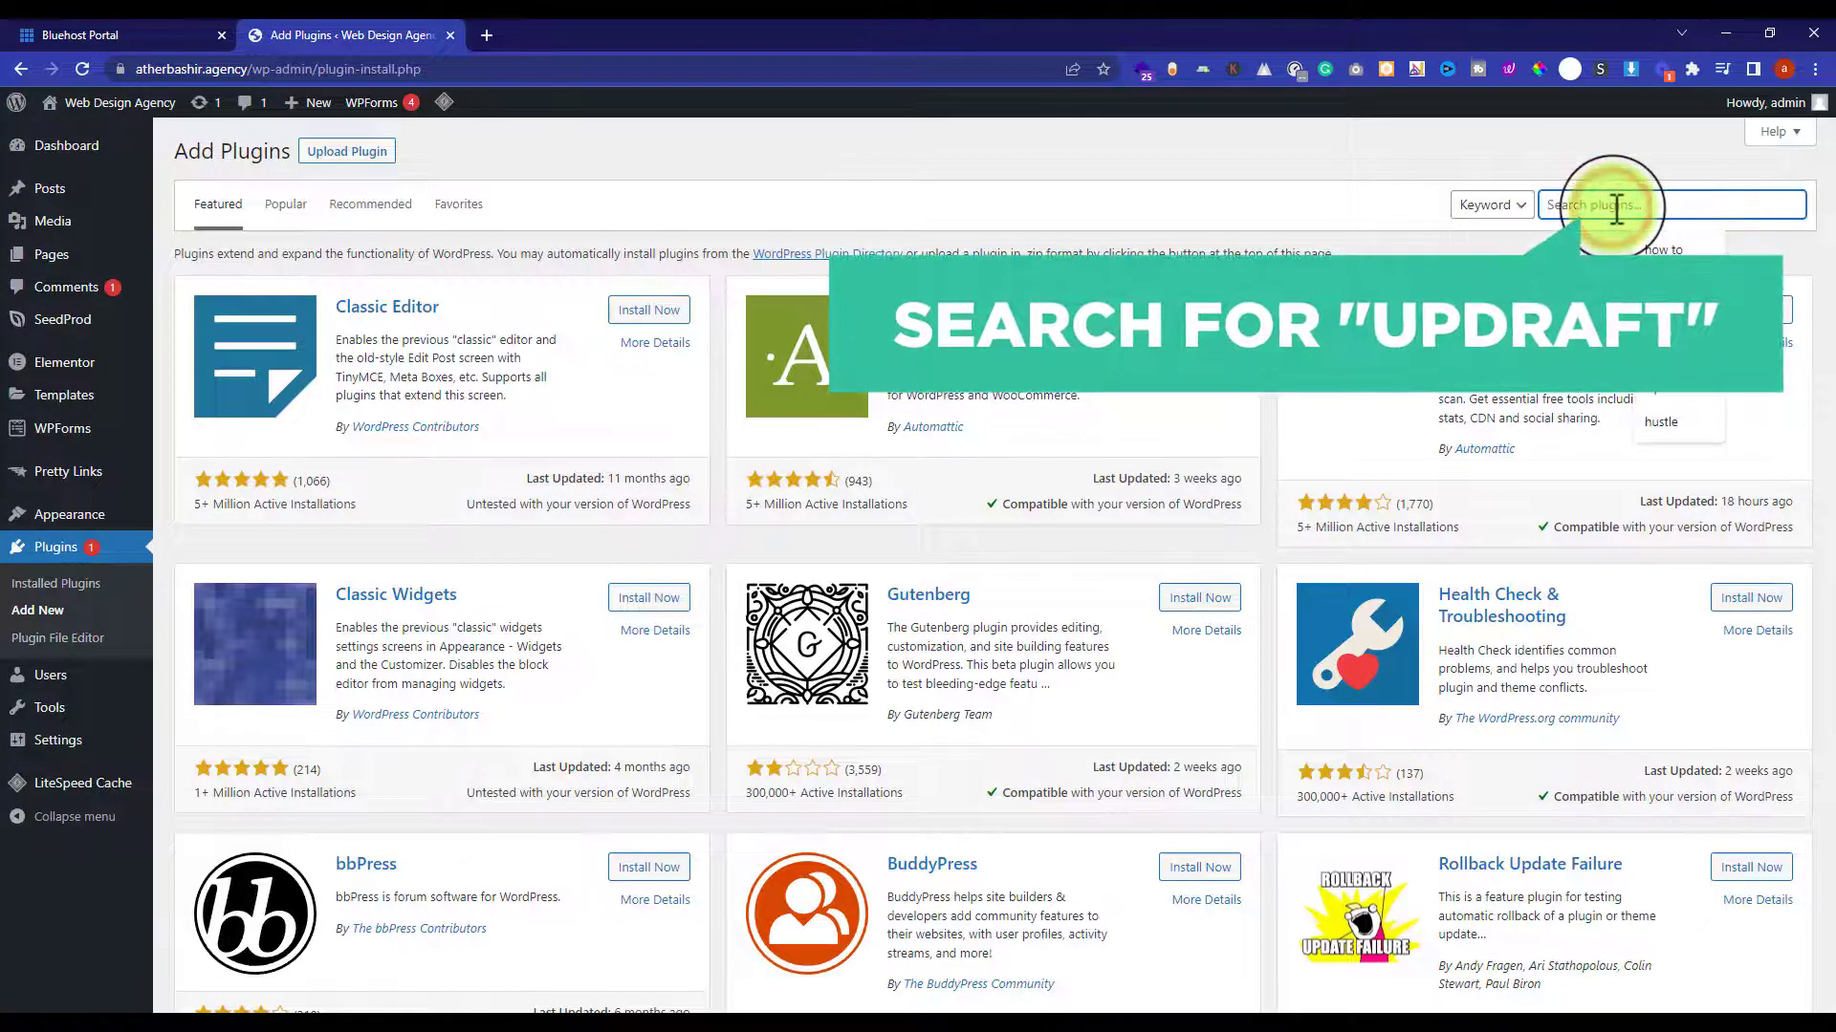
{"action": "type", "text": "up"}
{"action": "type", "text": "draf"}
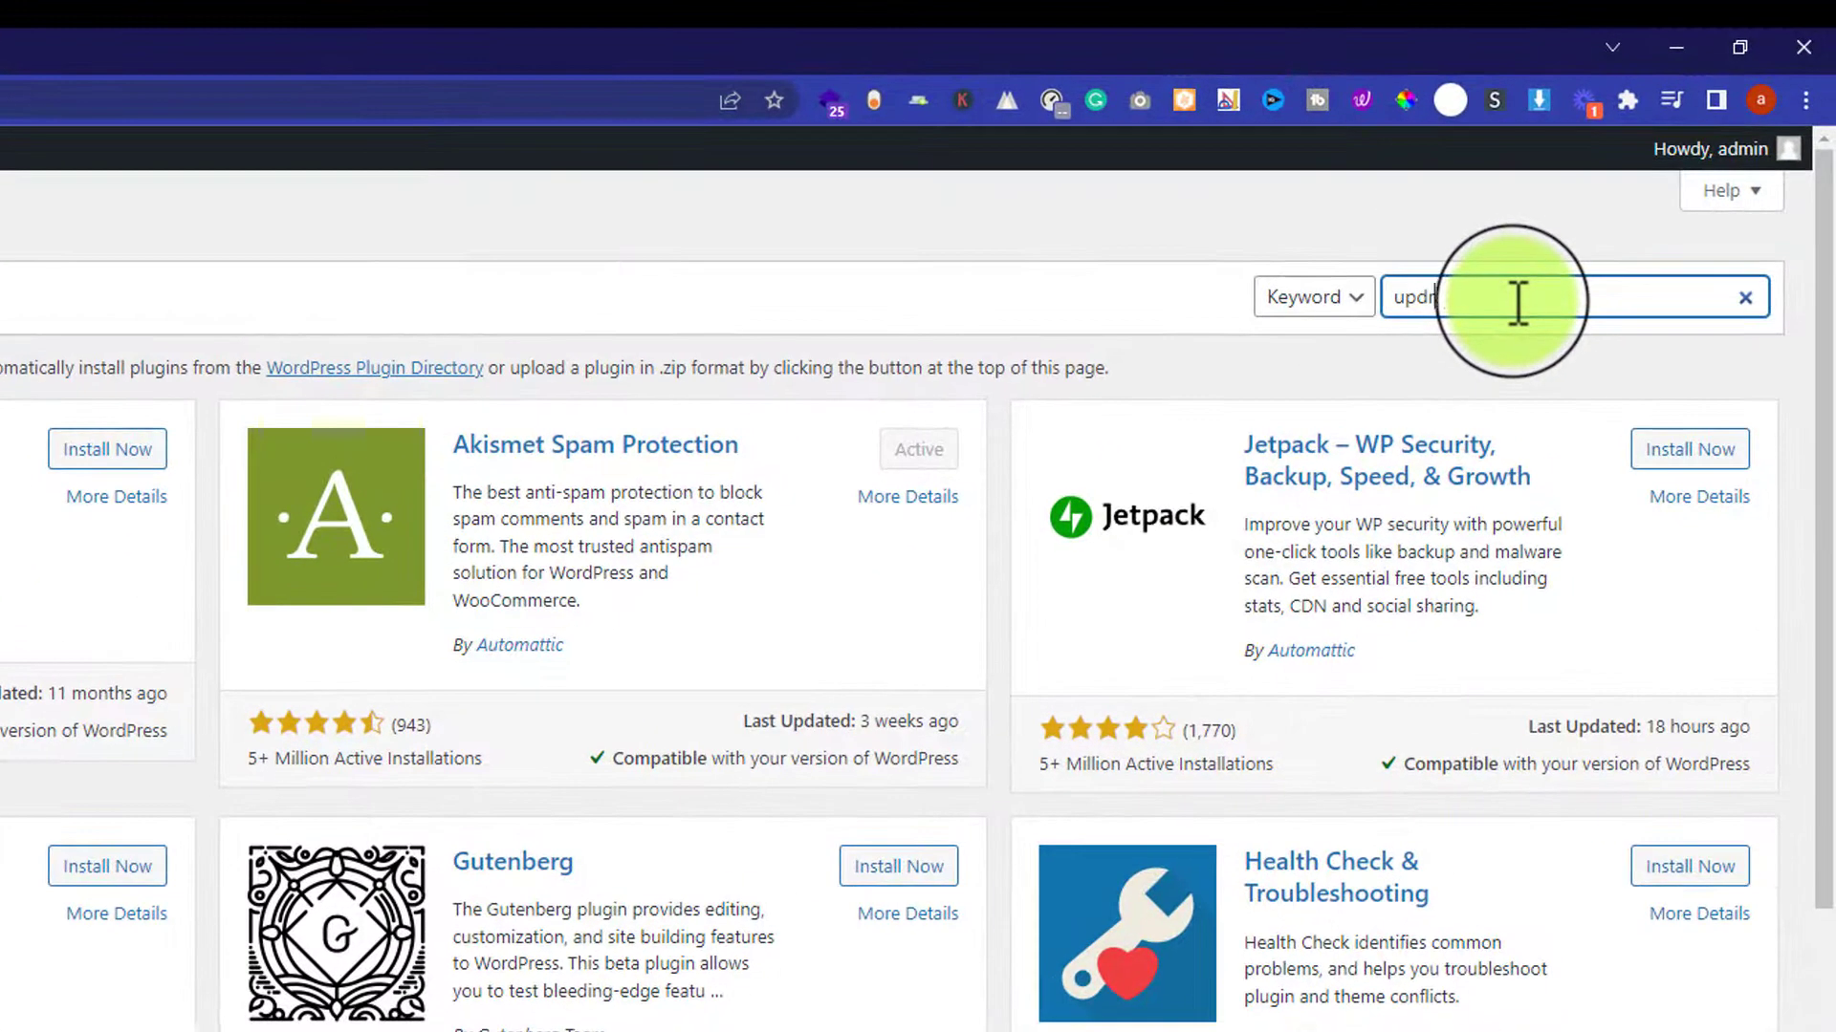
{"action": "type", "text": "t"}
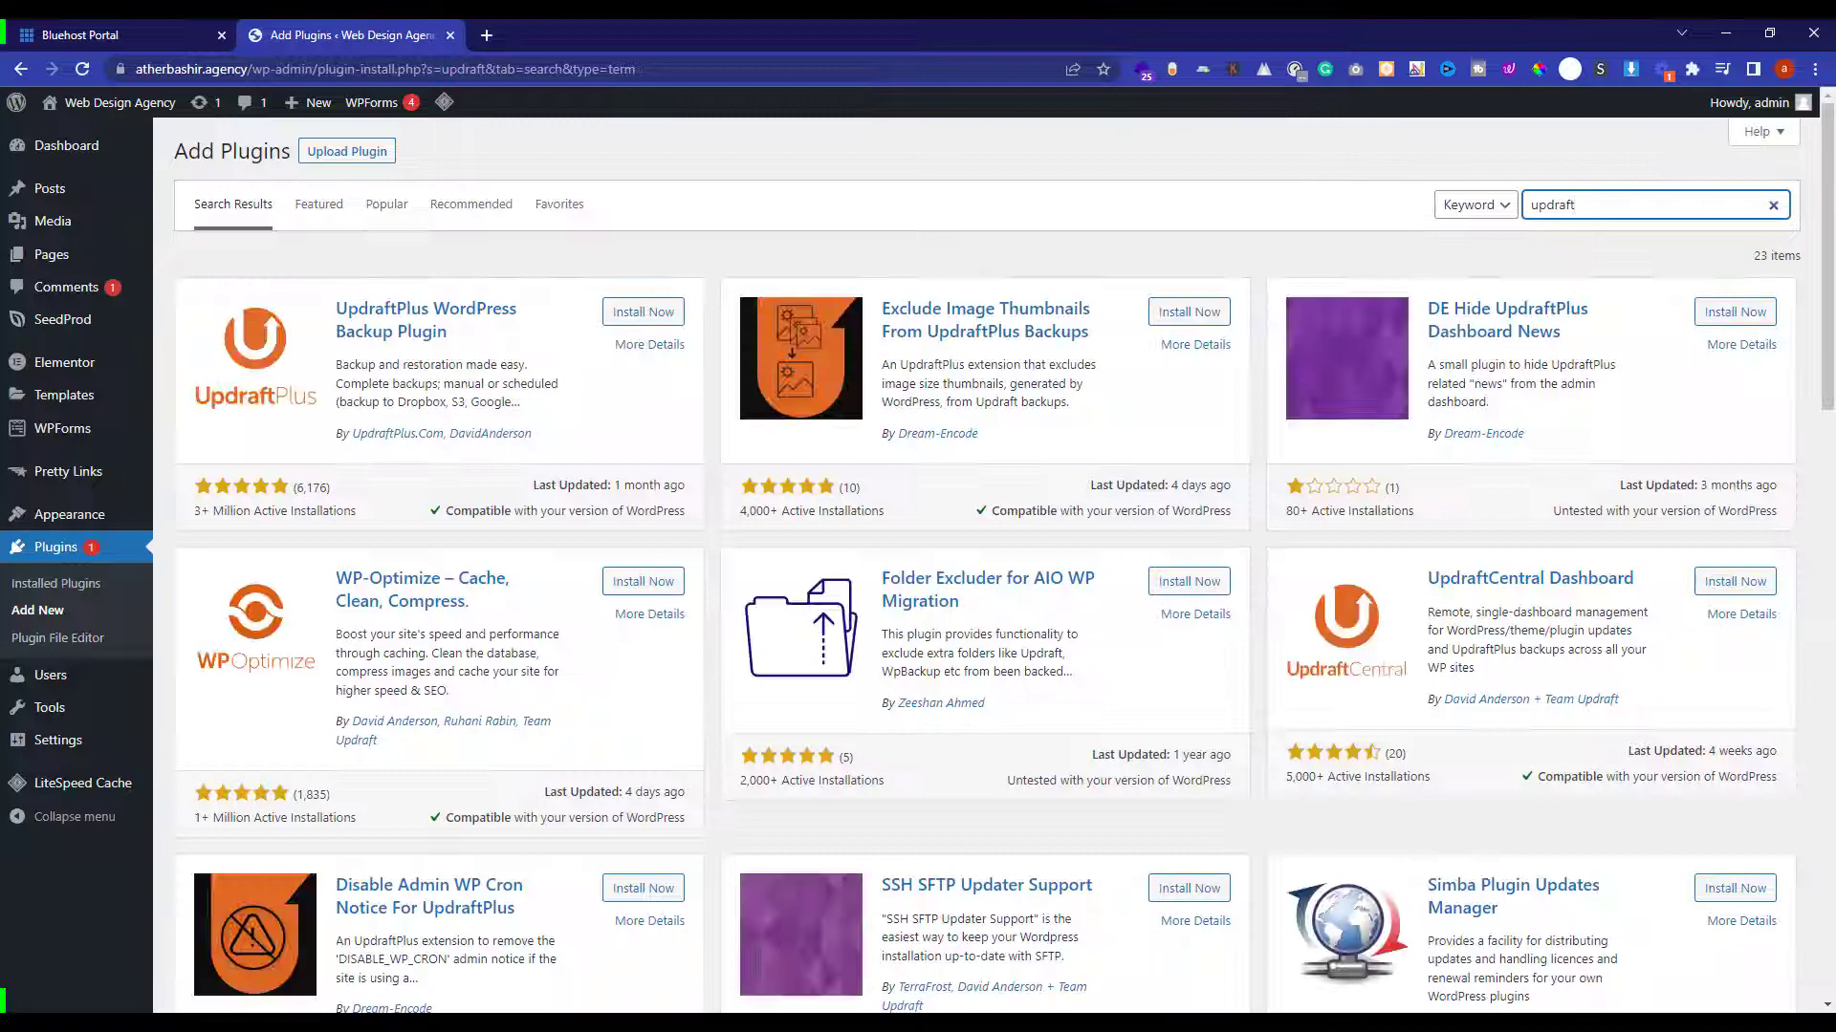
{"action": "left_click", "coordinate": [643, 310]}
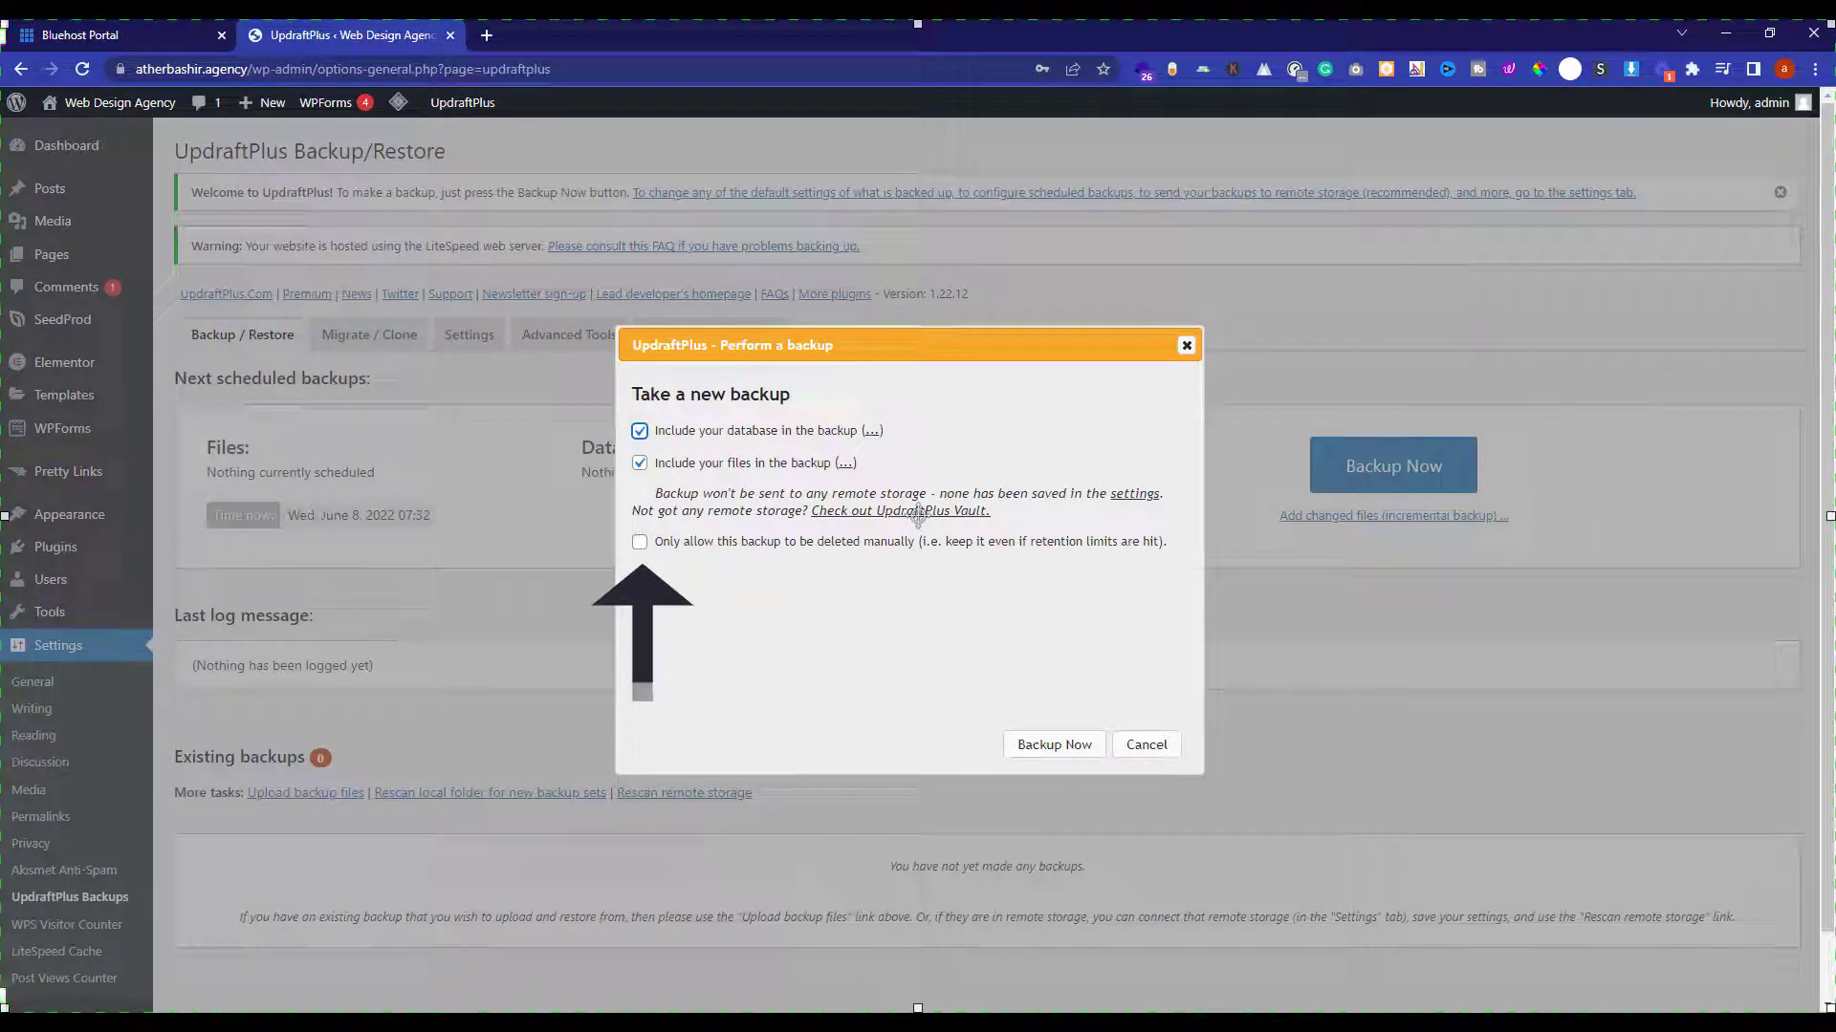
Run a full backup marked 'Only allow this backup to be deleted manually' and dismiss the finished notice
{"action": "left_click", "coordinate": [640, 541]}
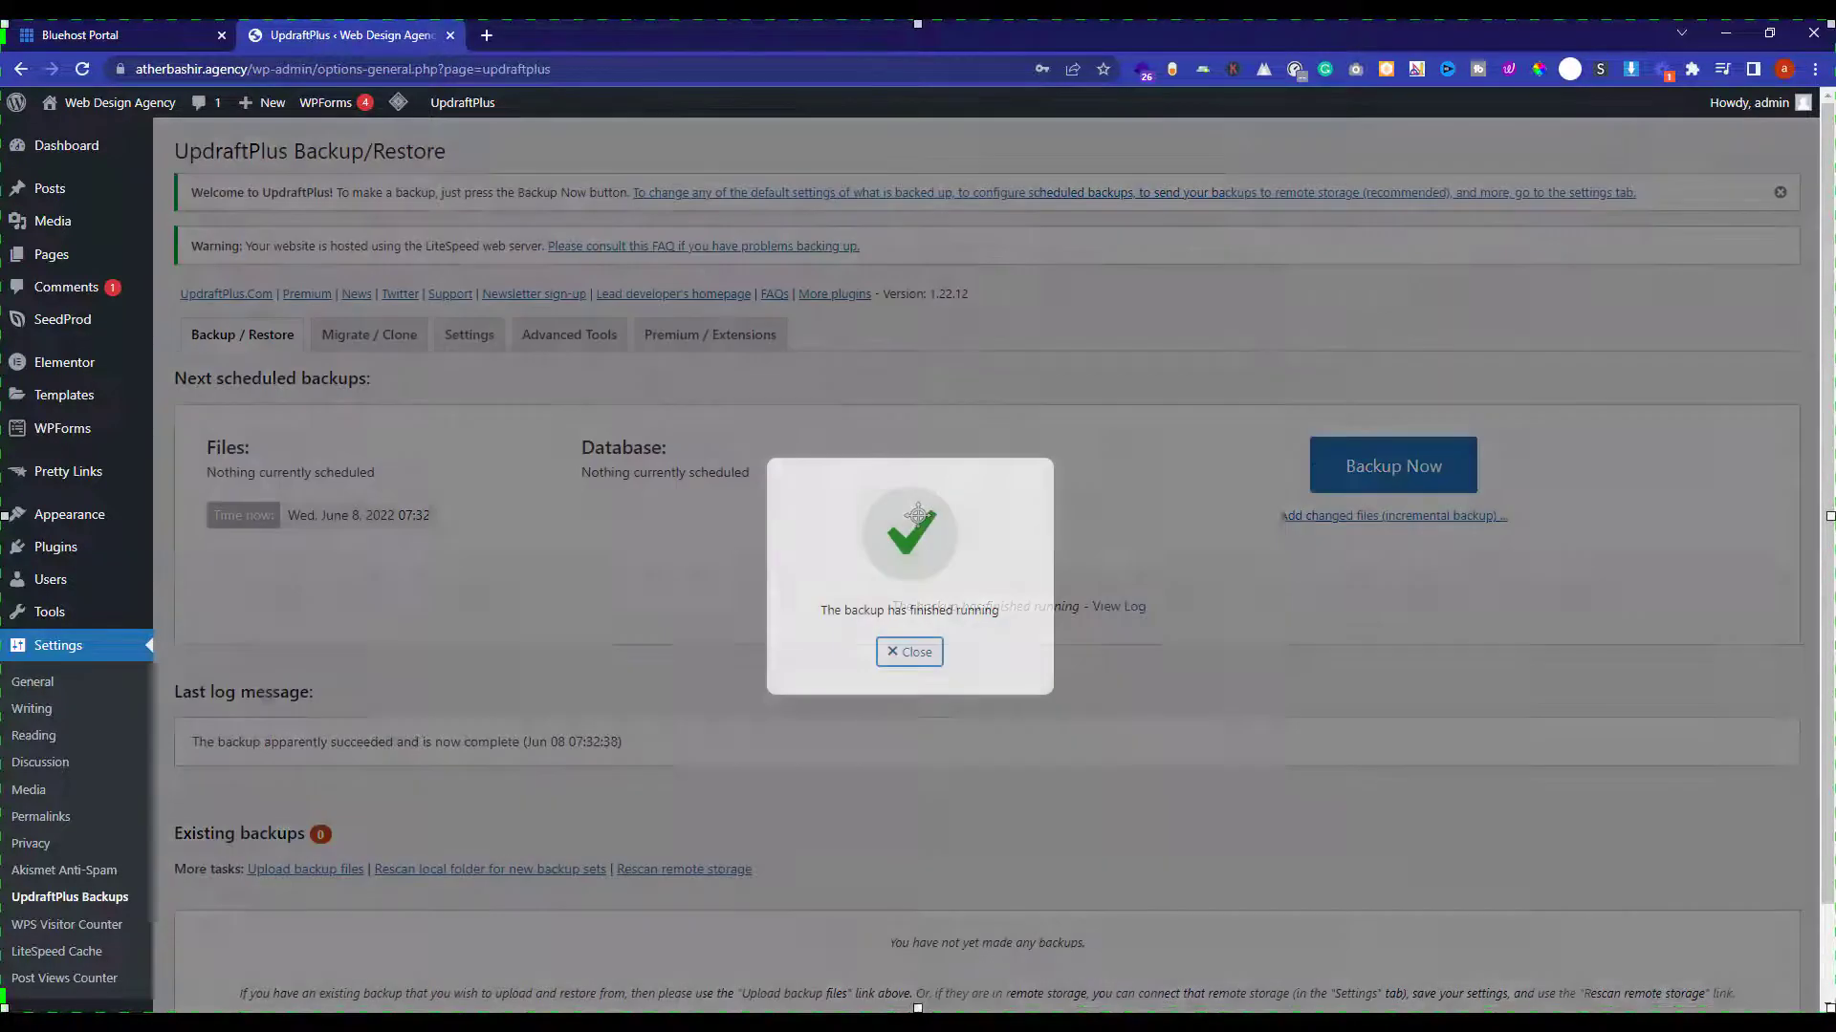
{"action": "key", "text": "Escape"}
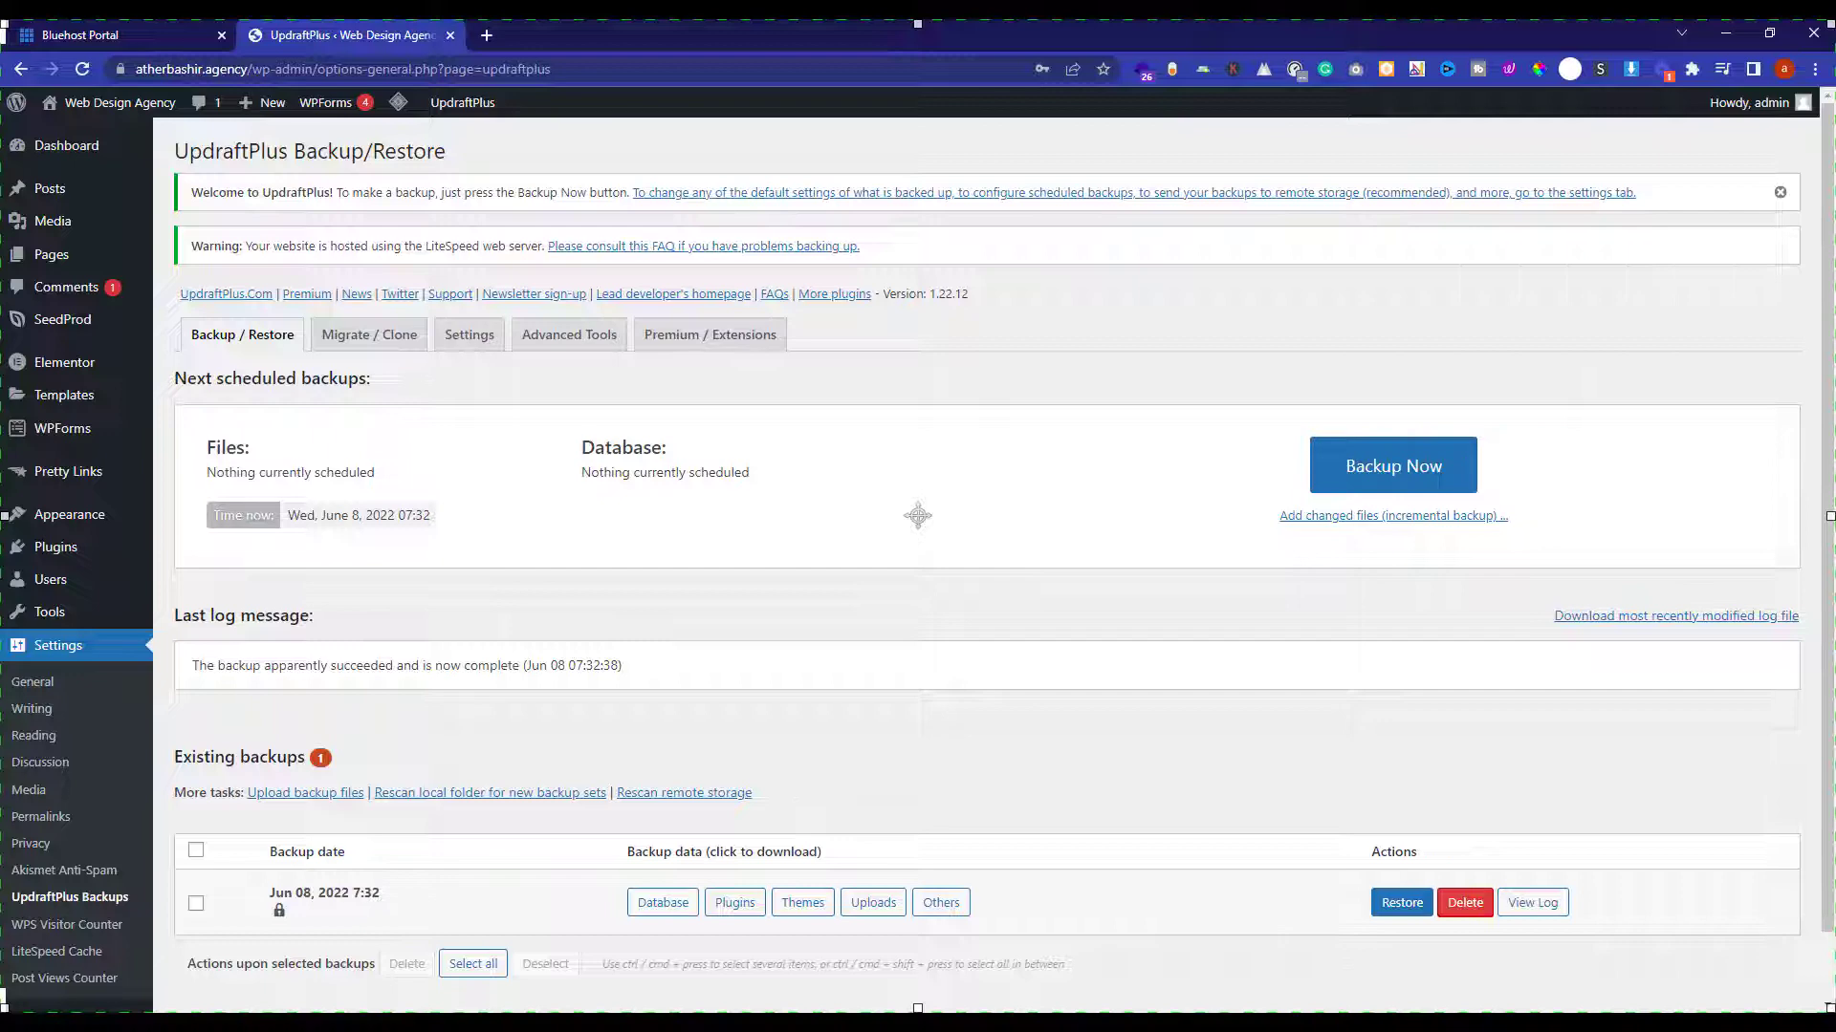
{"action": "scroll", "coordinate": [919, 516], "scroll_direction": "down", "scroll_amount": 1}
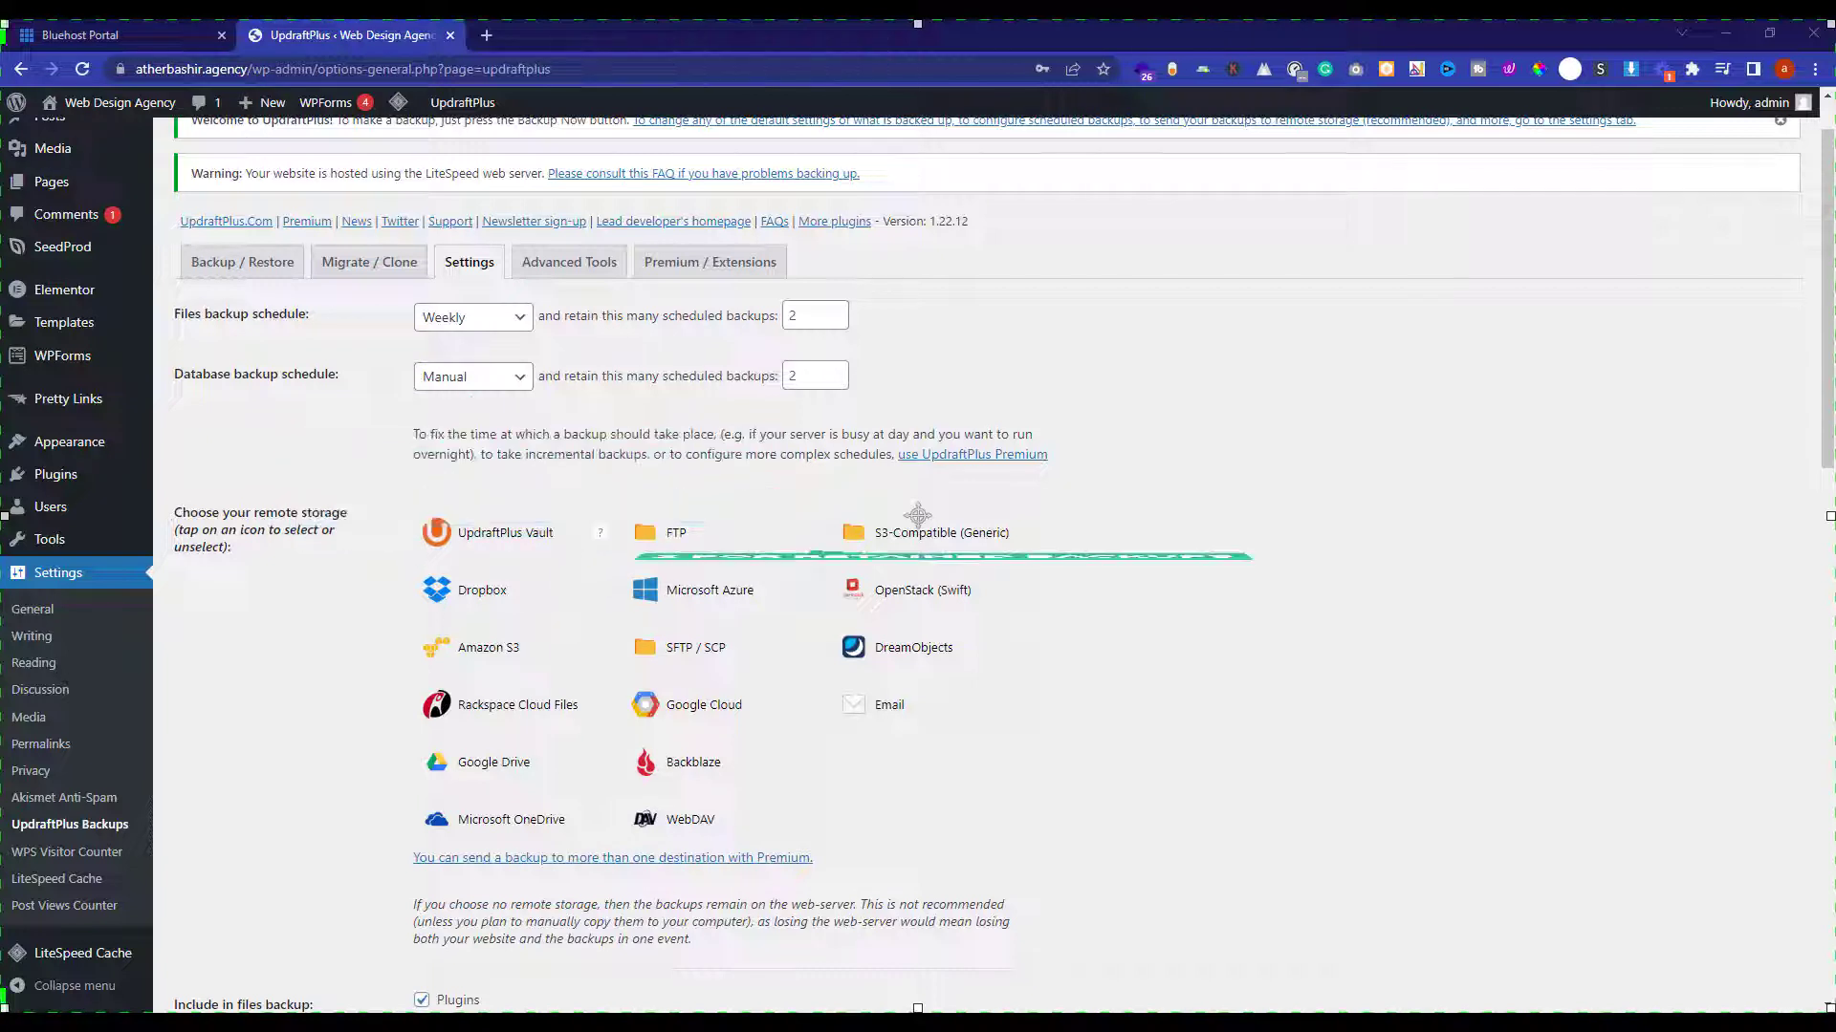
Set weekly file backups retaining 2 with Google Drive as remote storage and save the settings
{"action": "left_click", "coordinate": [812, 315]}
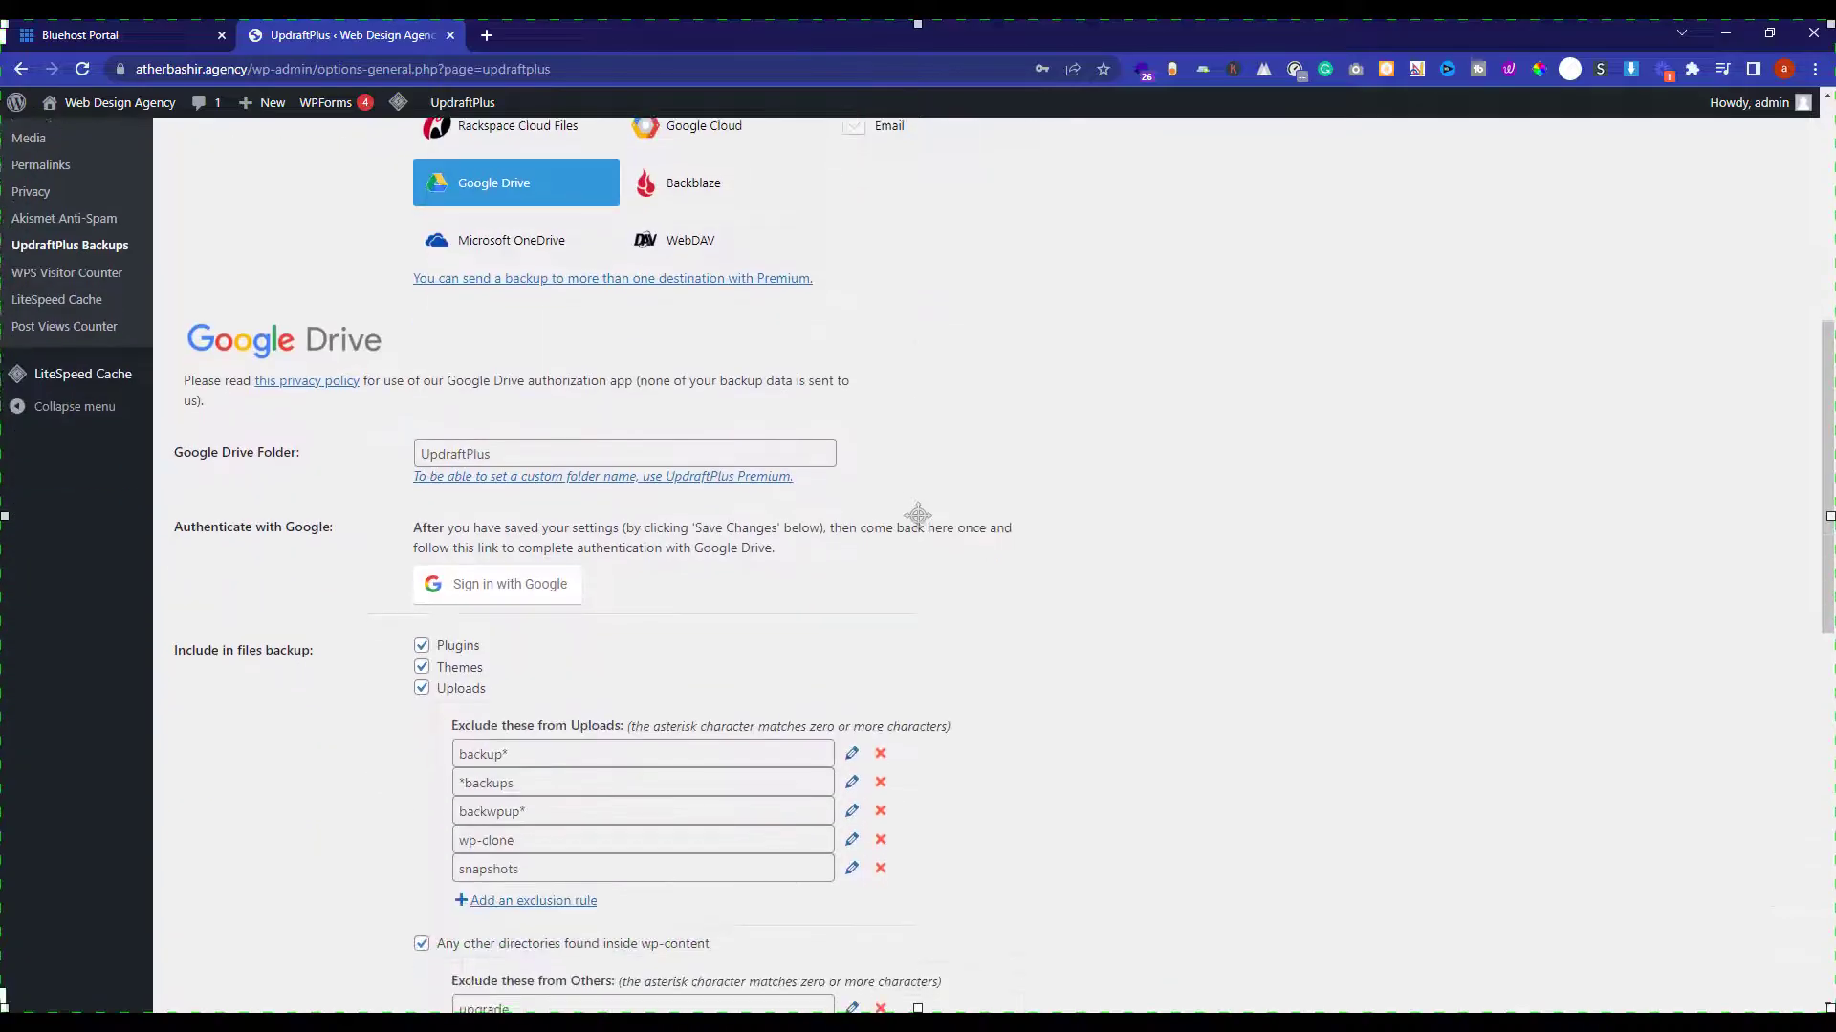
{"action": "scroll", "coordinate": [918, 513], "scroll_direction": "down", "scroll_amount": 2}
{"action": "scroll", "coordinate": [917, 513], "scroll_direction": "down", "scroll_amount": 3}
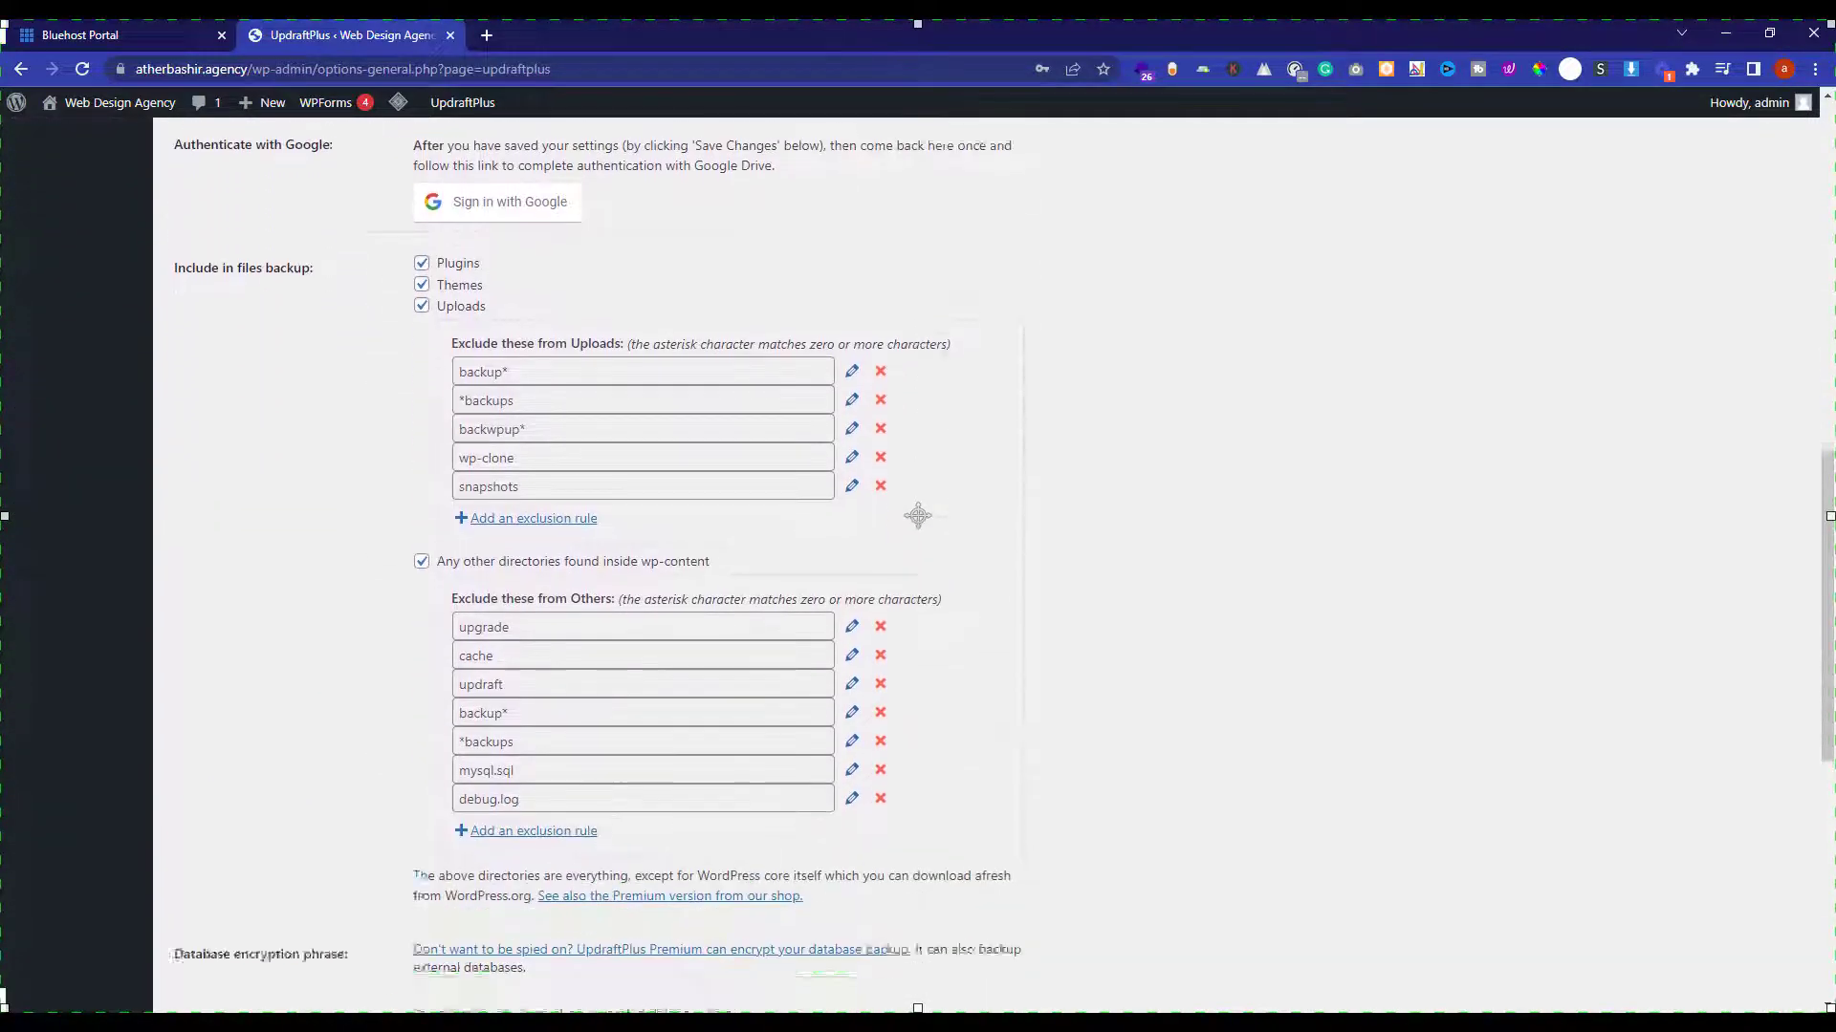
{"action": "scroll", "coordinate": [918, 514], "scroll_direction": "down", "scroll_amount": 3}
{"action": "scroll", "coordinate": [918, 513], "scroll_direction": "down", "scroll_amount": 3}
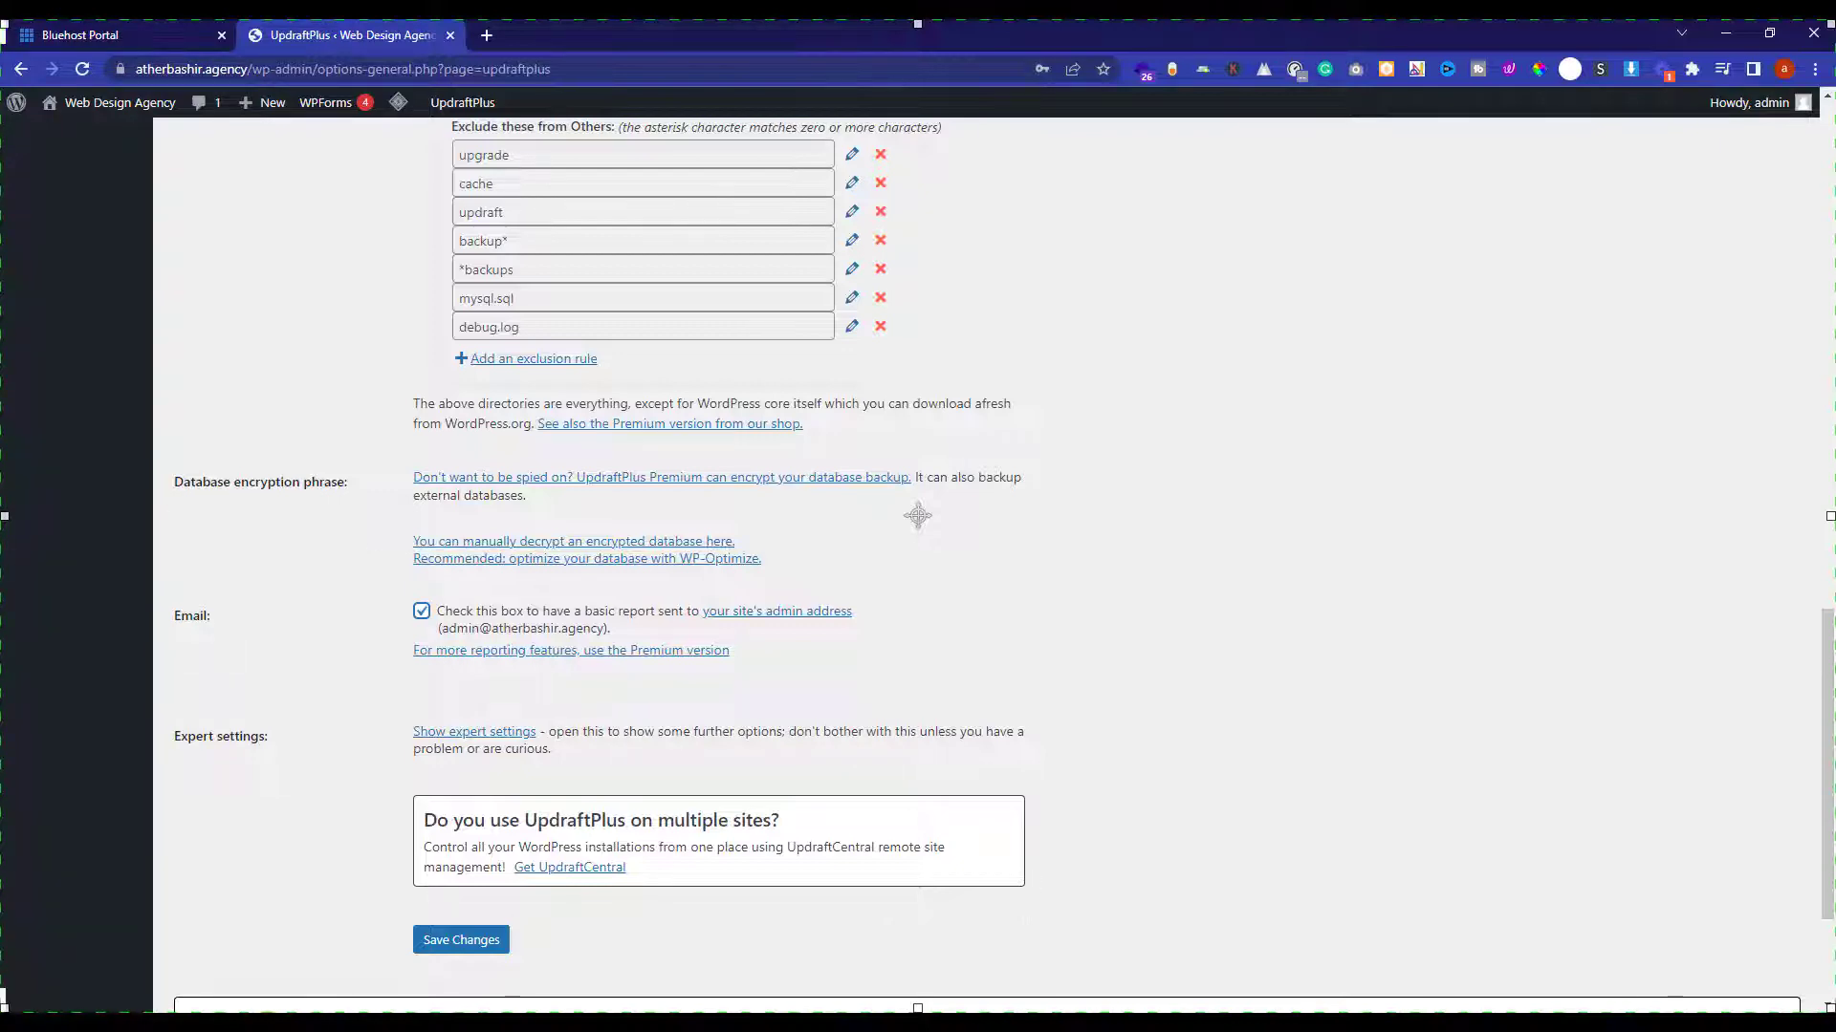
{"action": "scroll", "coordinate": [918, 517], "scroll_direction": "down", "scroll_amount": 3}
{"action": "left_click", "coordinate": [461, 710]}
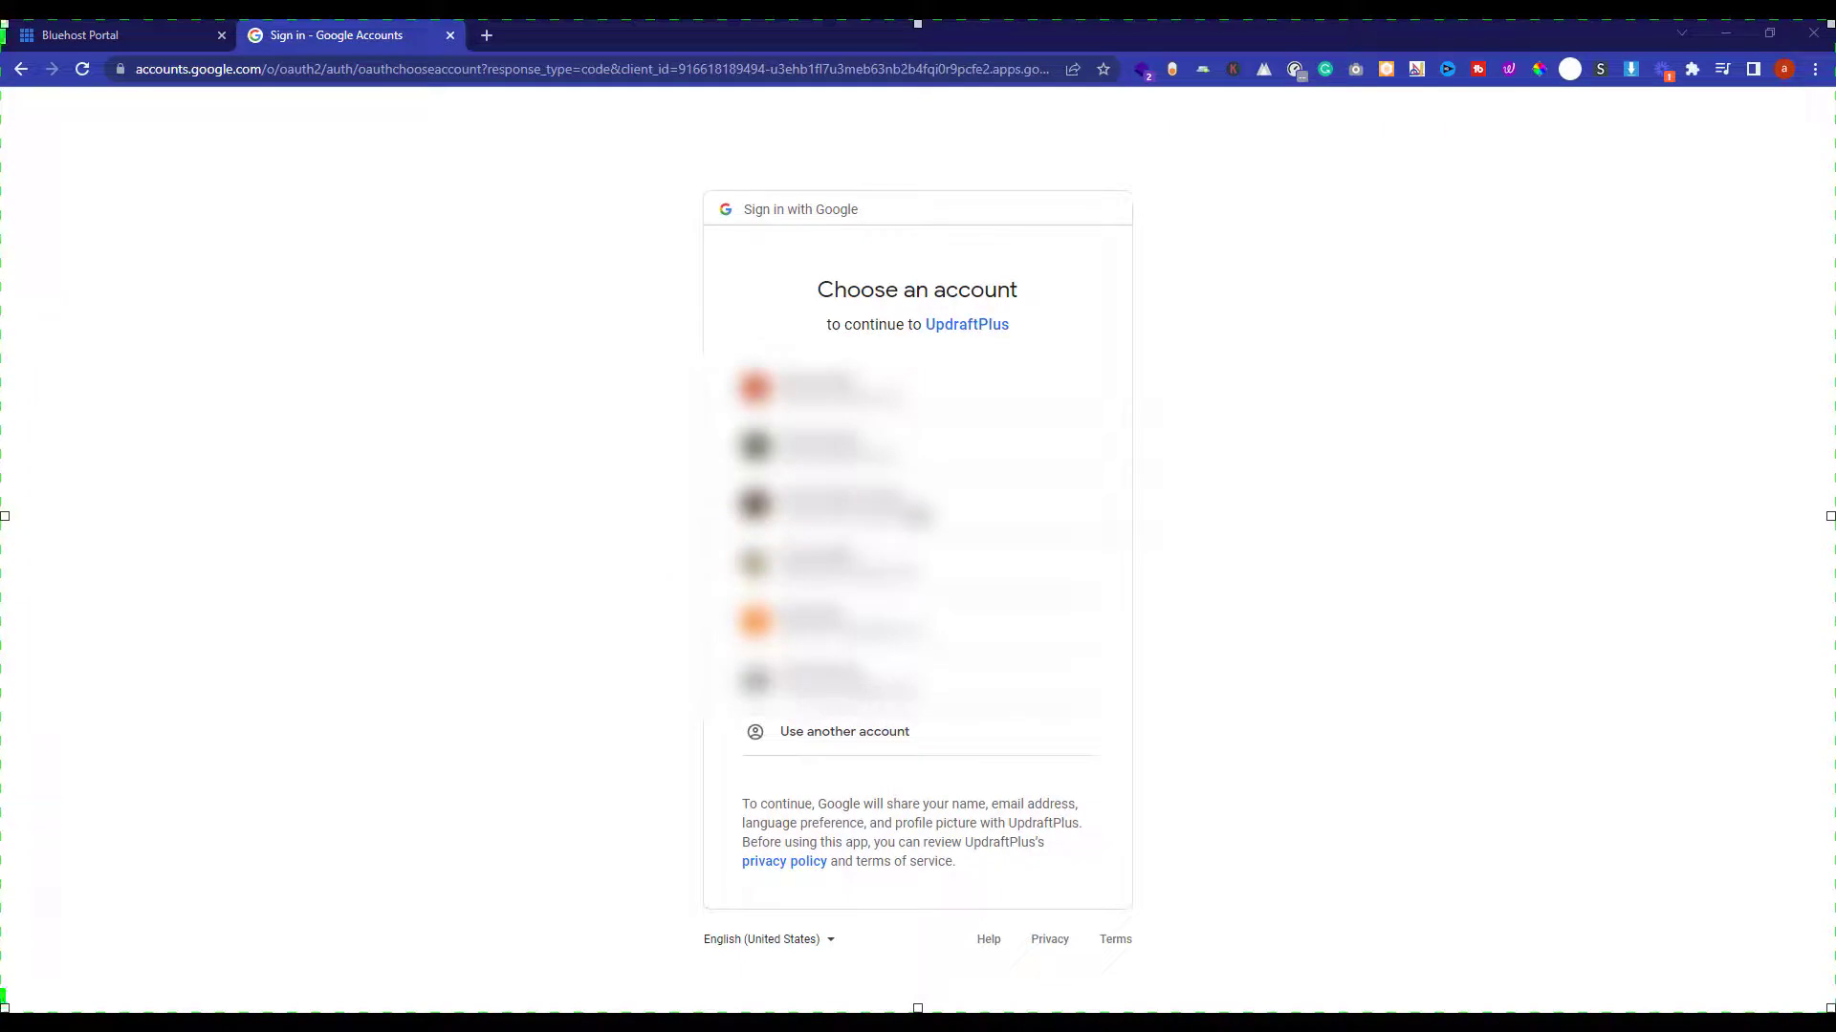
Choose the Google account, allow UpdraftPlus access to Drive, and complete setup back on the site
{"action": "left_click", "coordinate": [918, 390]}
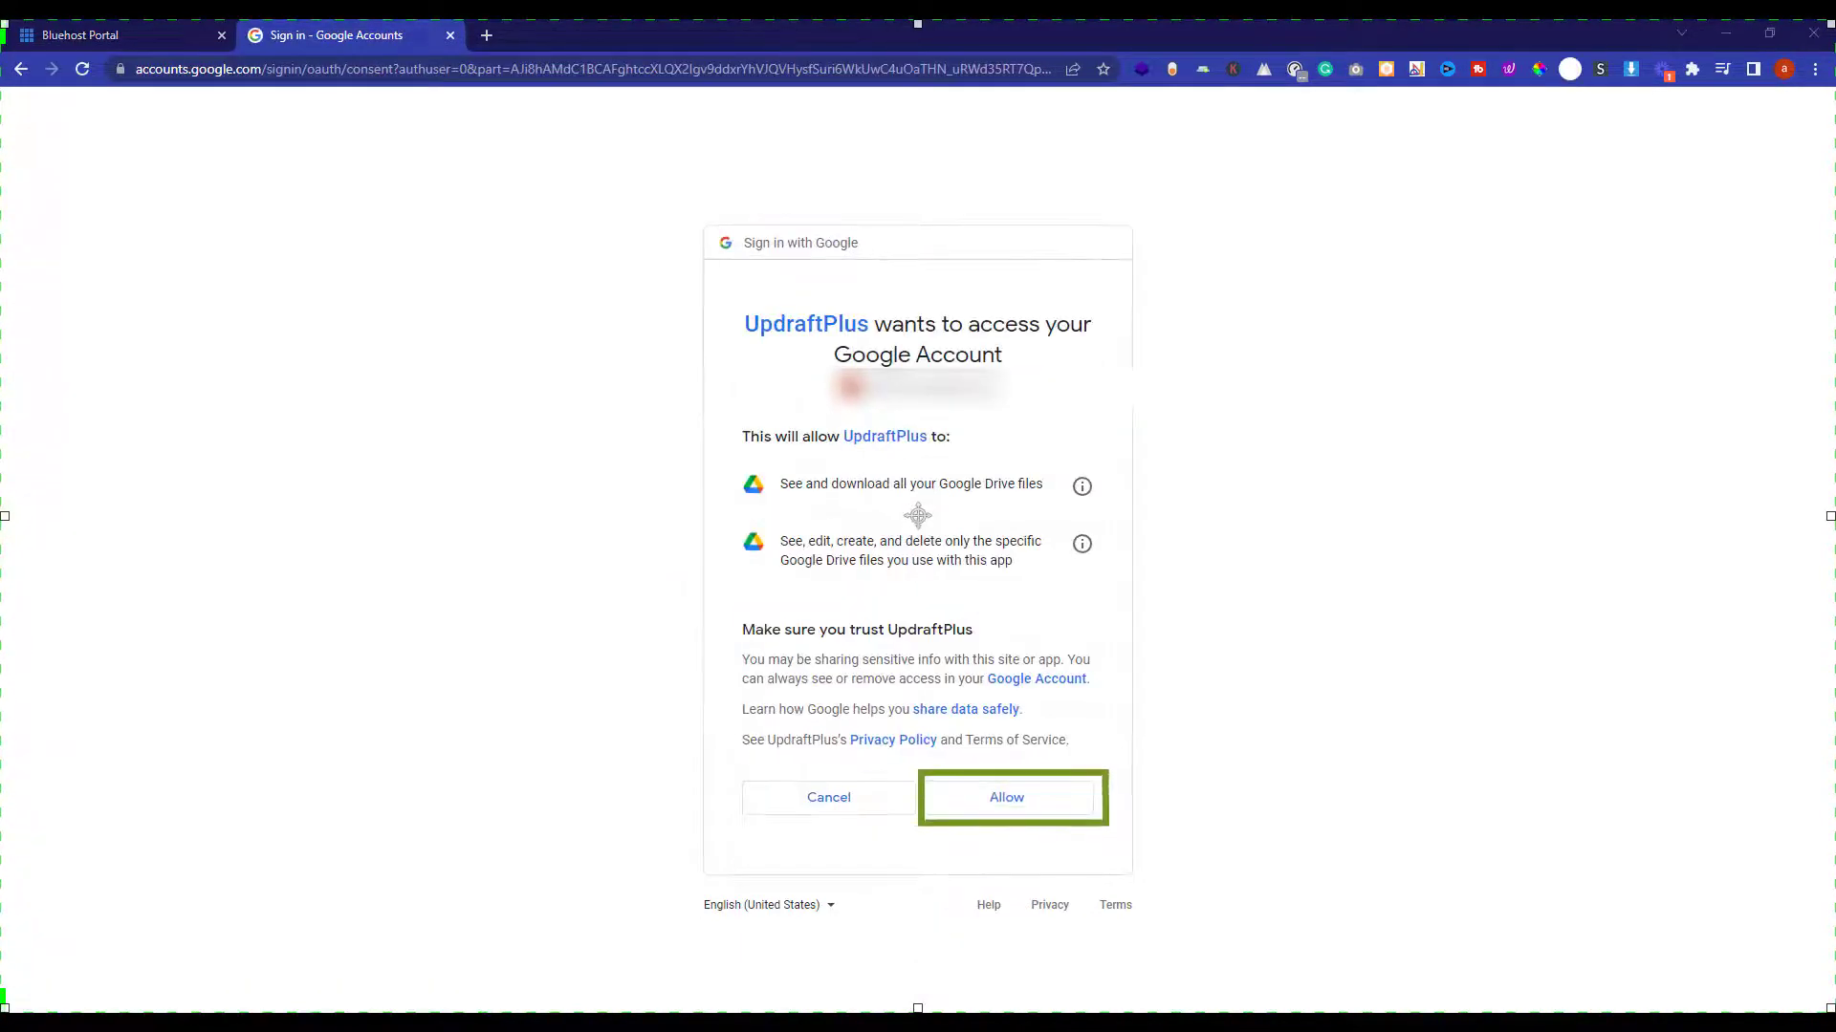
{"action": "left_click", "coordinate": [1007, 798]}
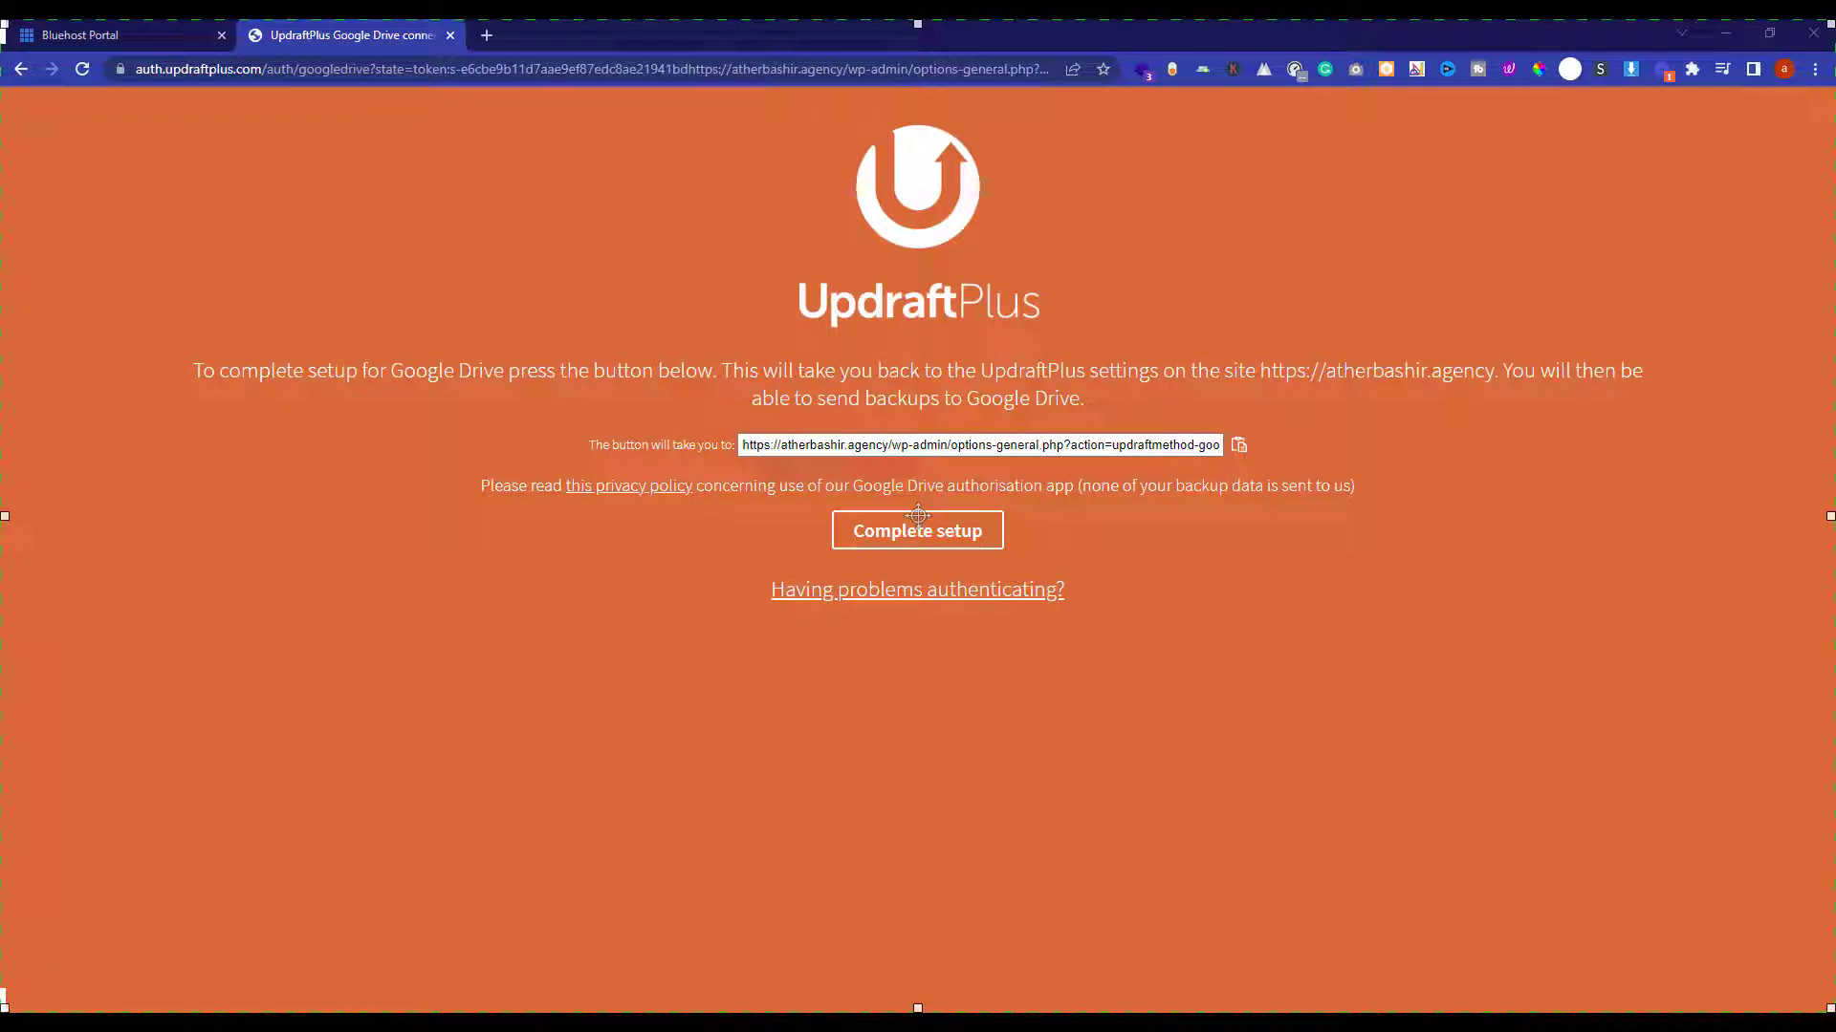
{"action": "left_click", "coordinate": [918, 530]}
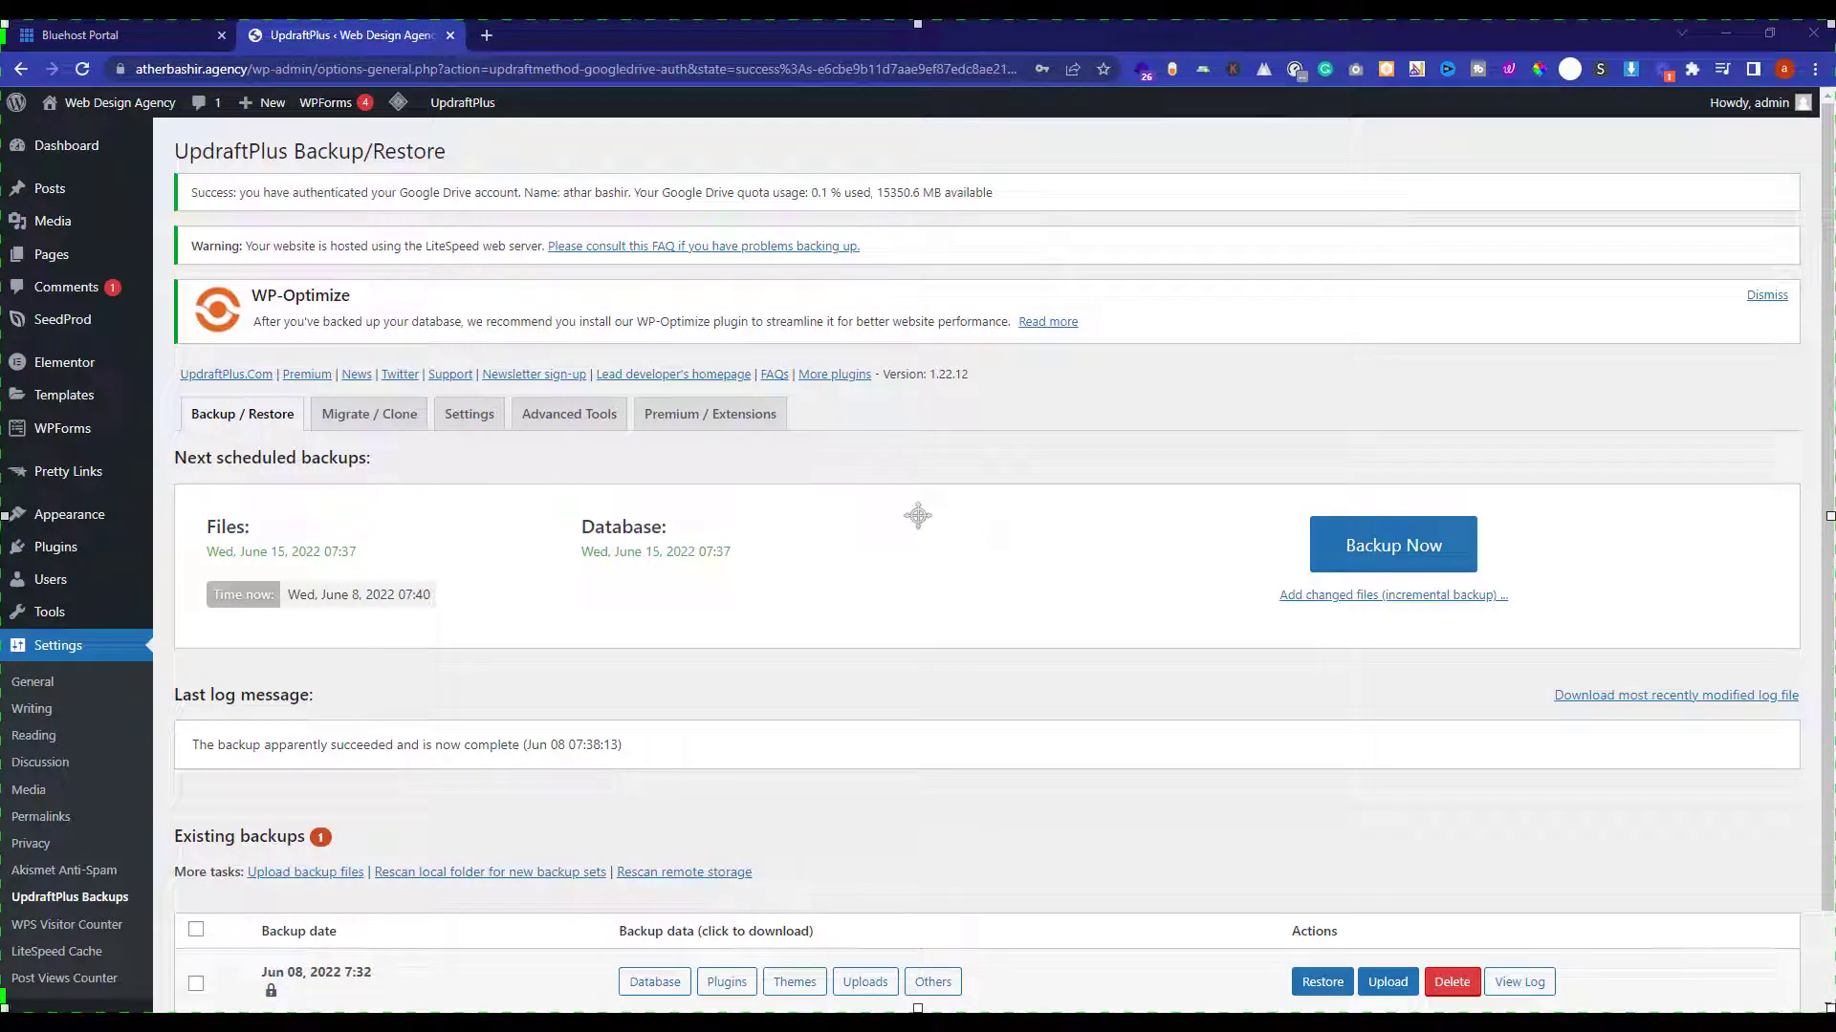
{"action": "left_click_drag", "start_coordinate": [993, 193], "coordinate": [202, 193]}
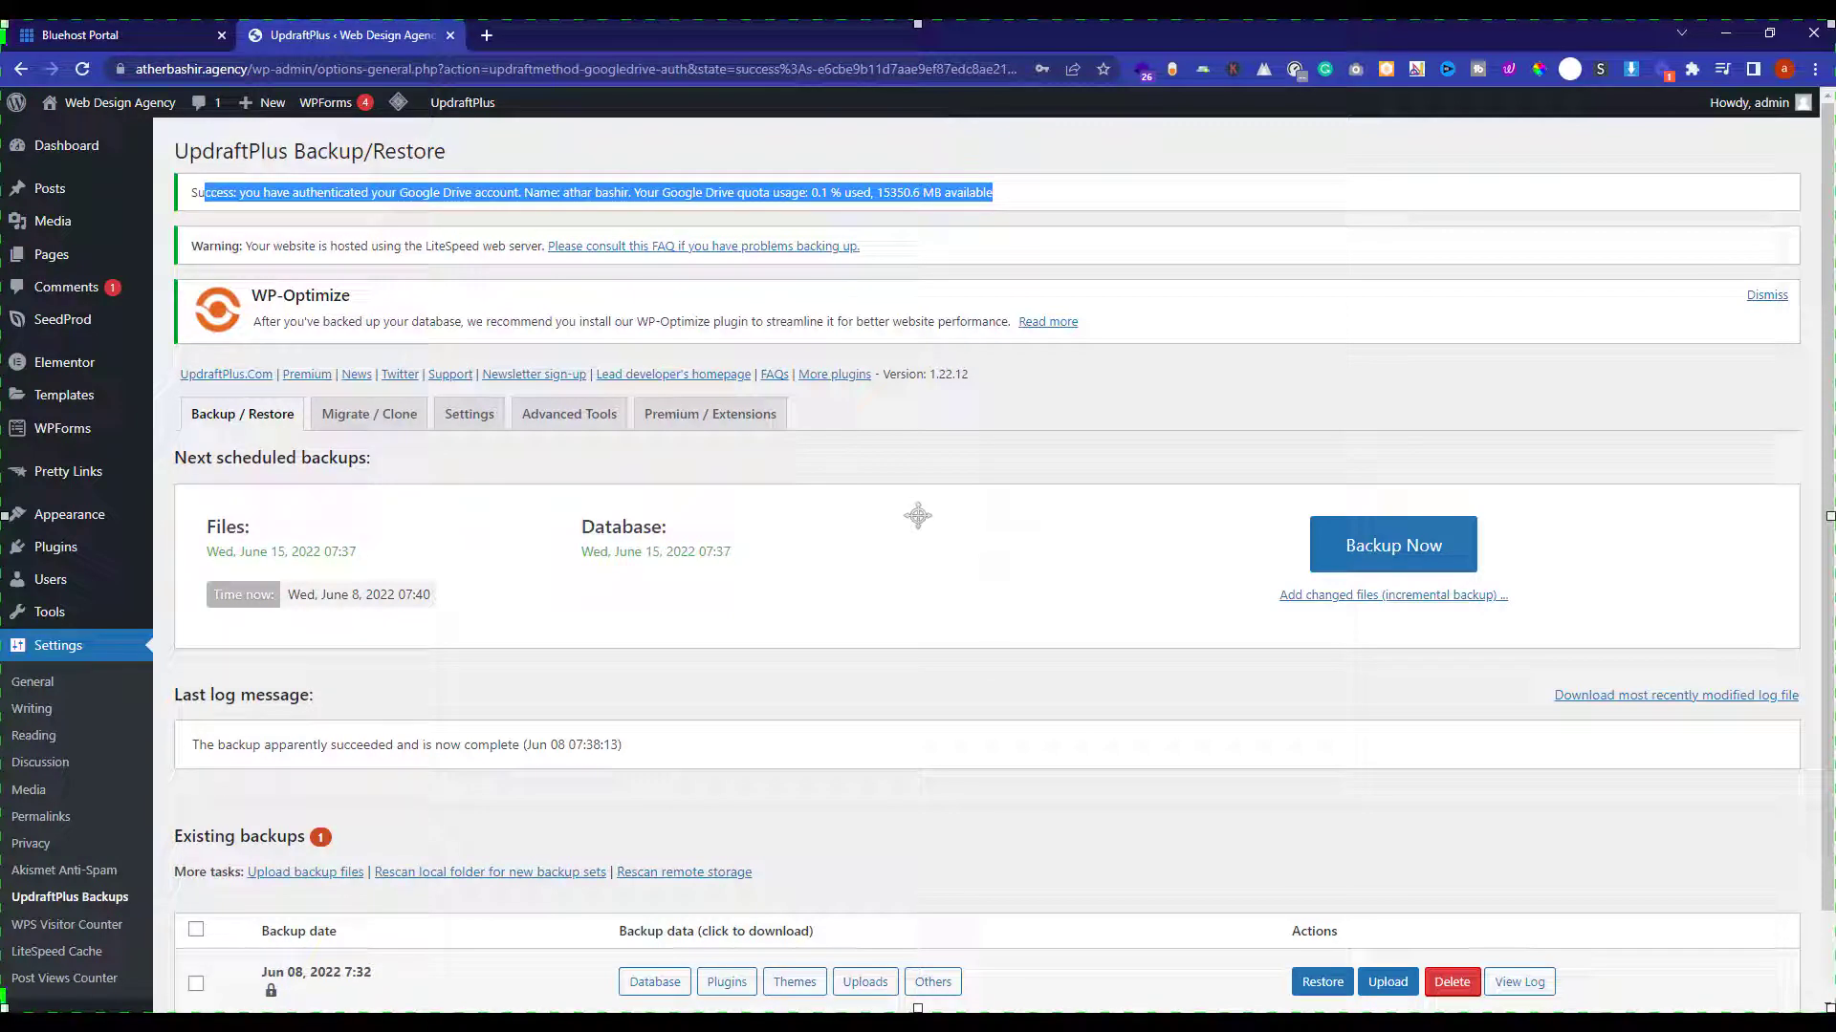
{"action": "left_click", "coordinate": [918, 517]}
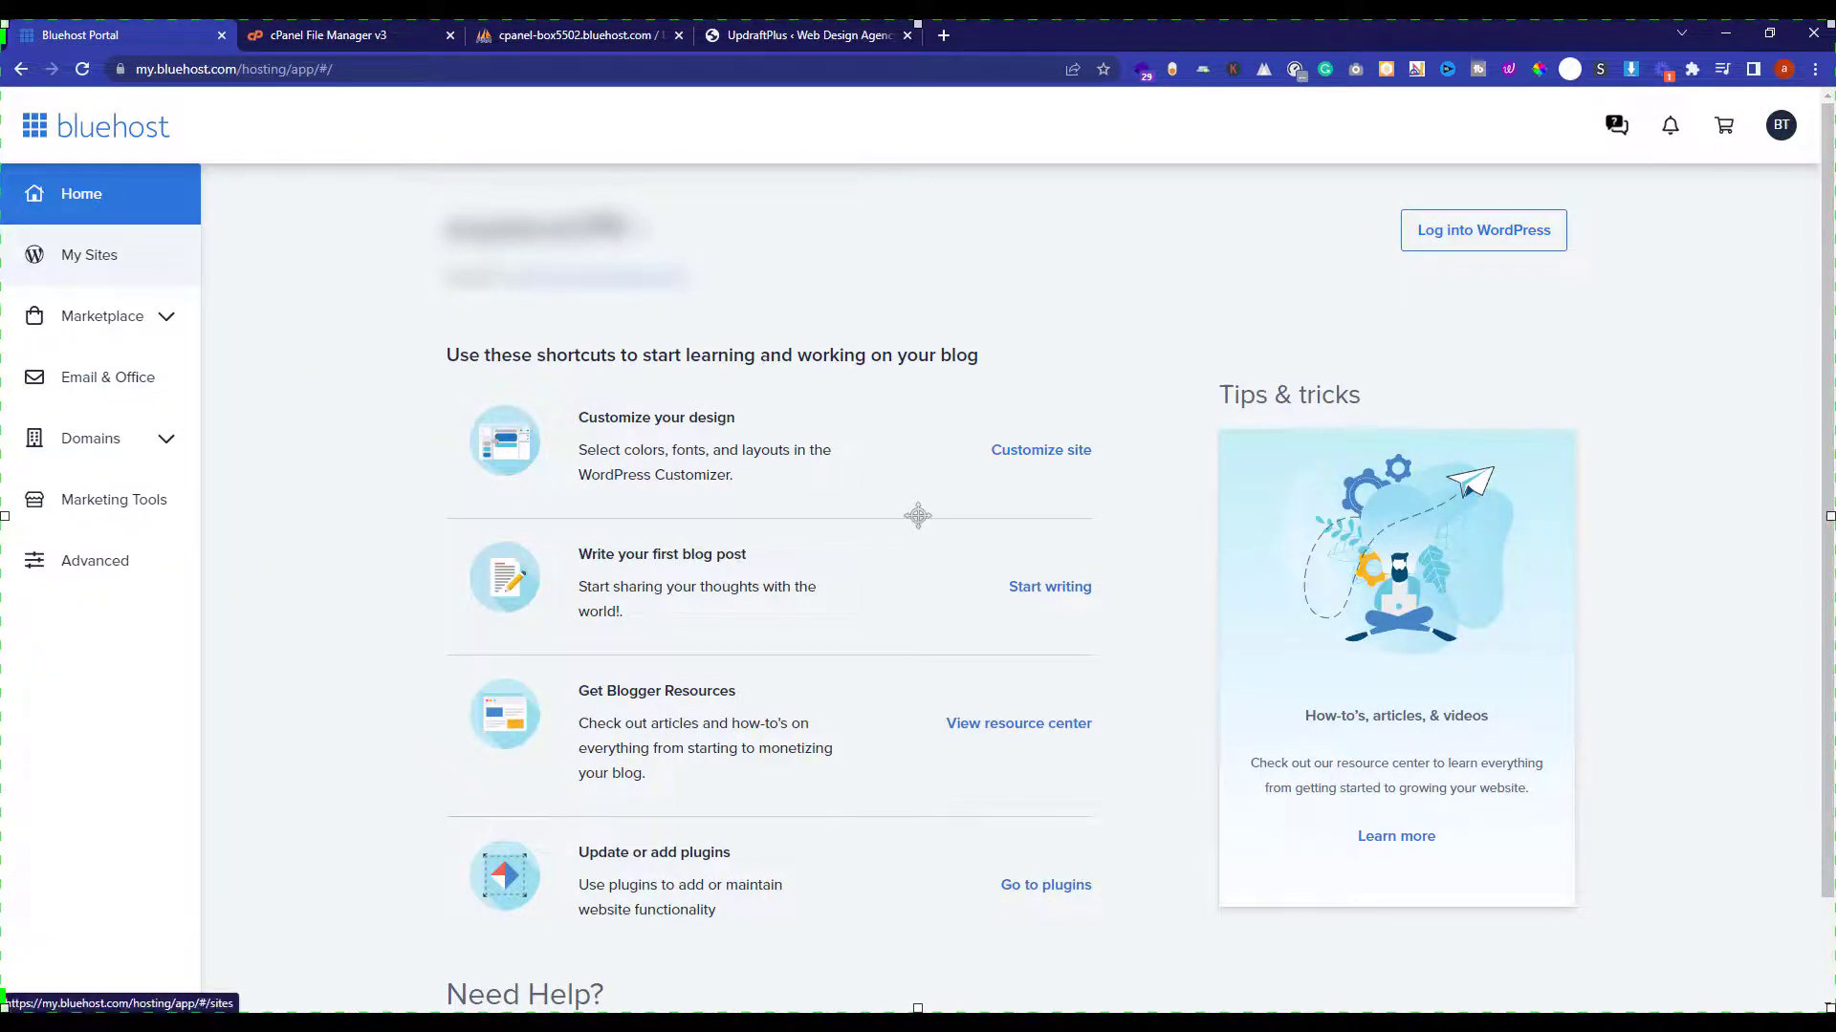
From My Sites, manage the first site's Backups section and view Jetpack backup plans and pricing
{"action": "left_click", "coordinate": [90, 255]}
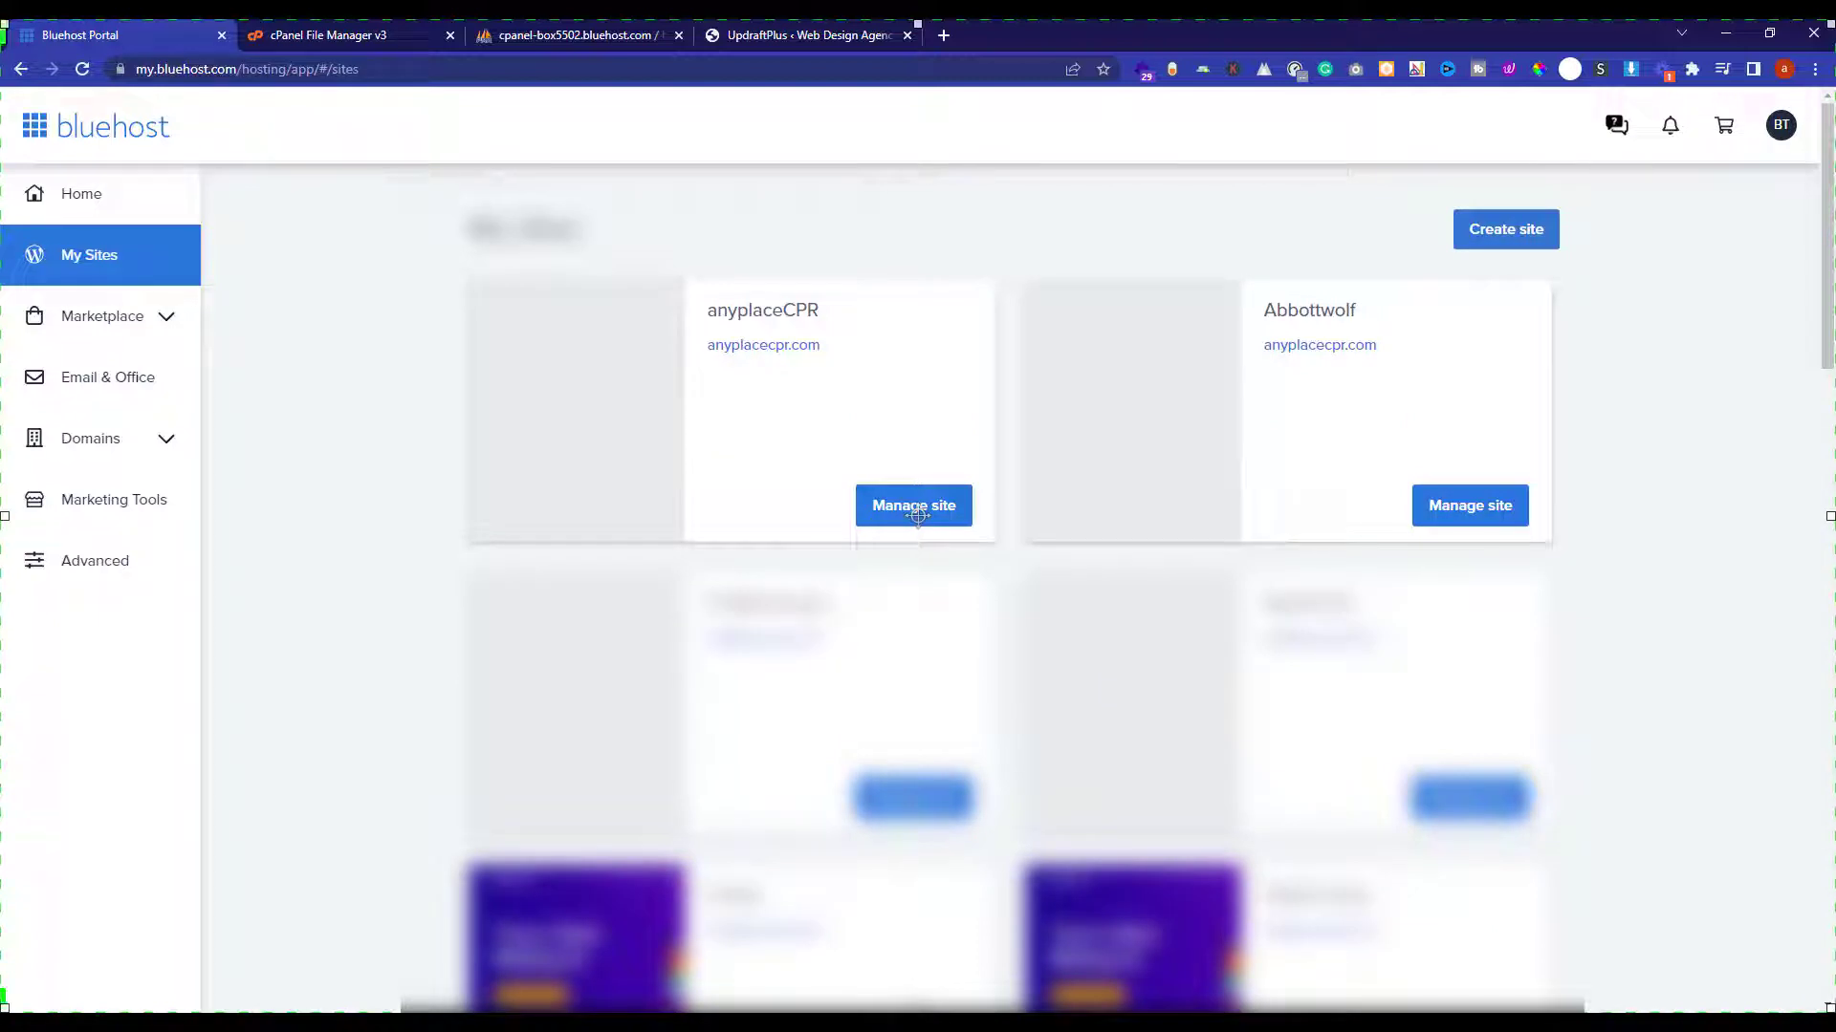
{"action": "left_click", "coordinate": [913, 504]}
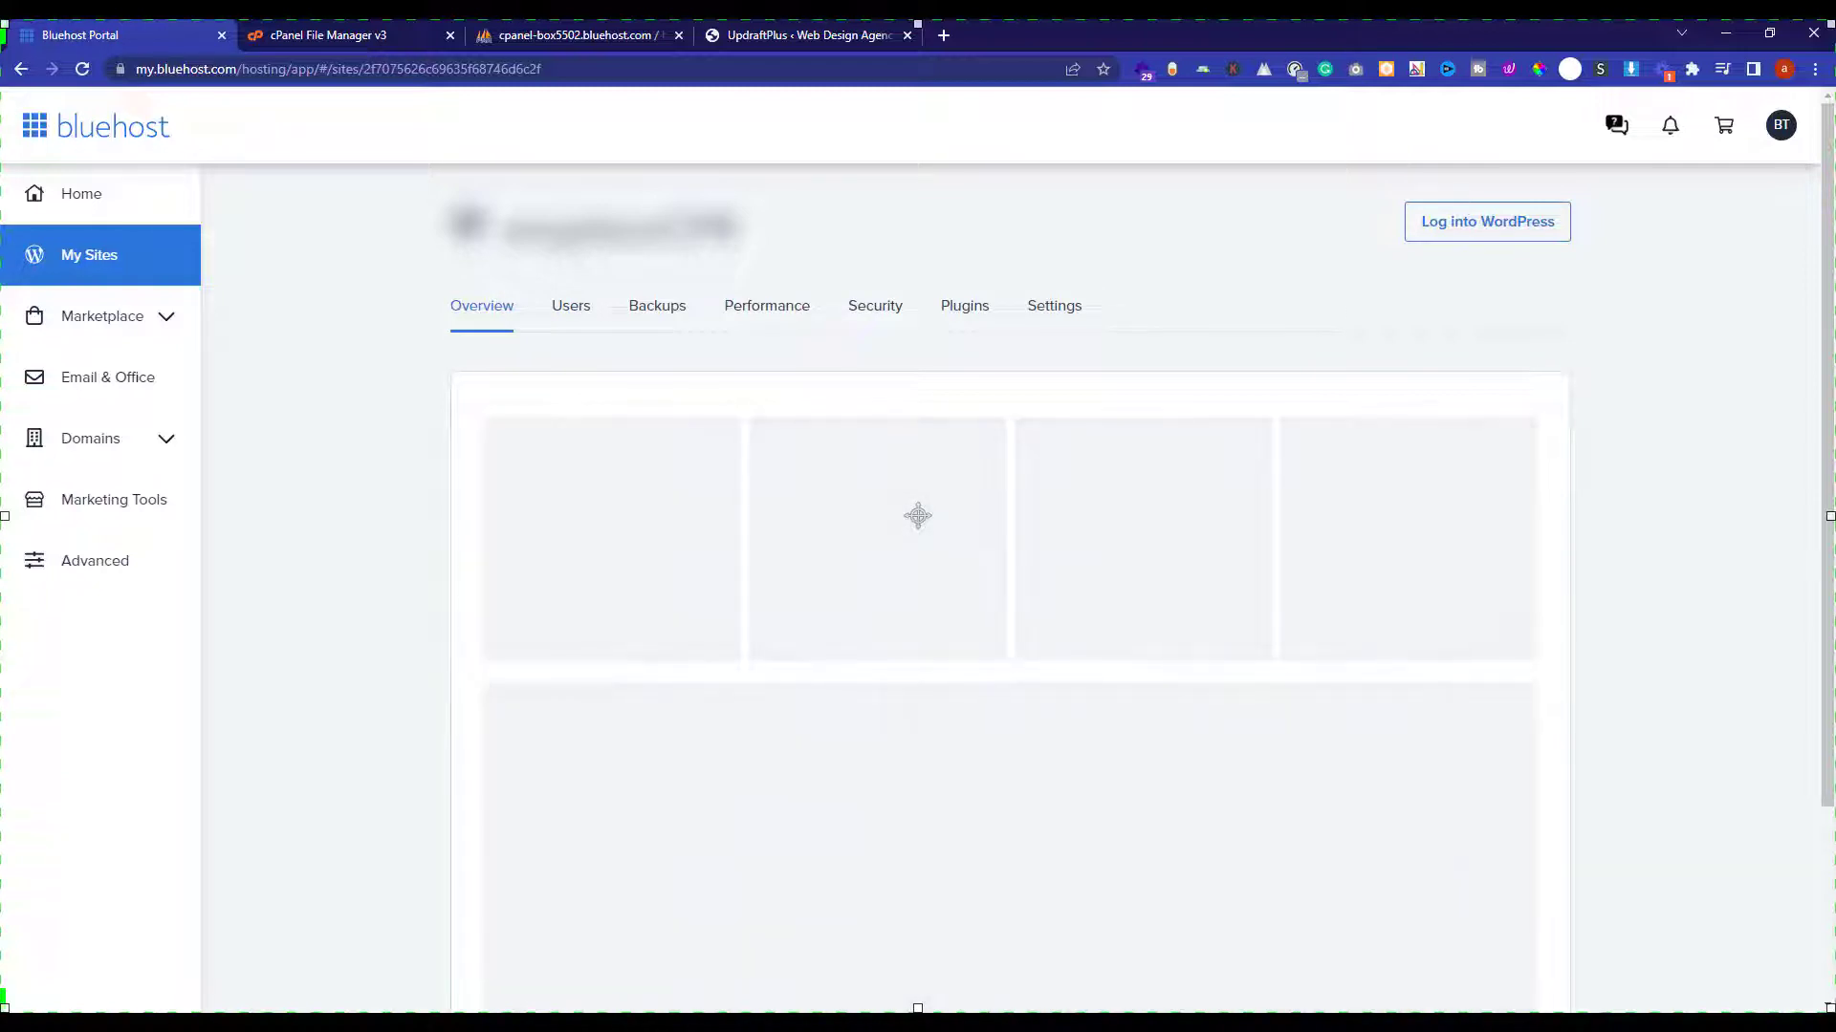
{"action": "left_click", "coordinate": [919, 517]}
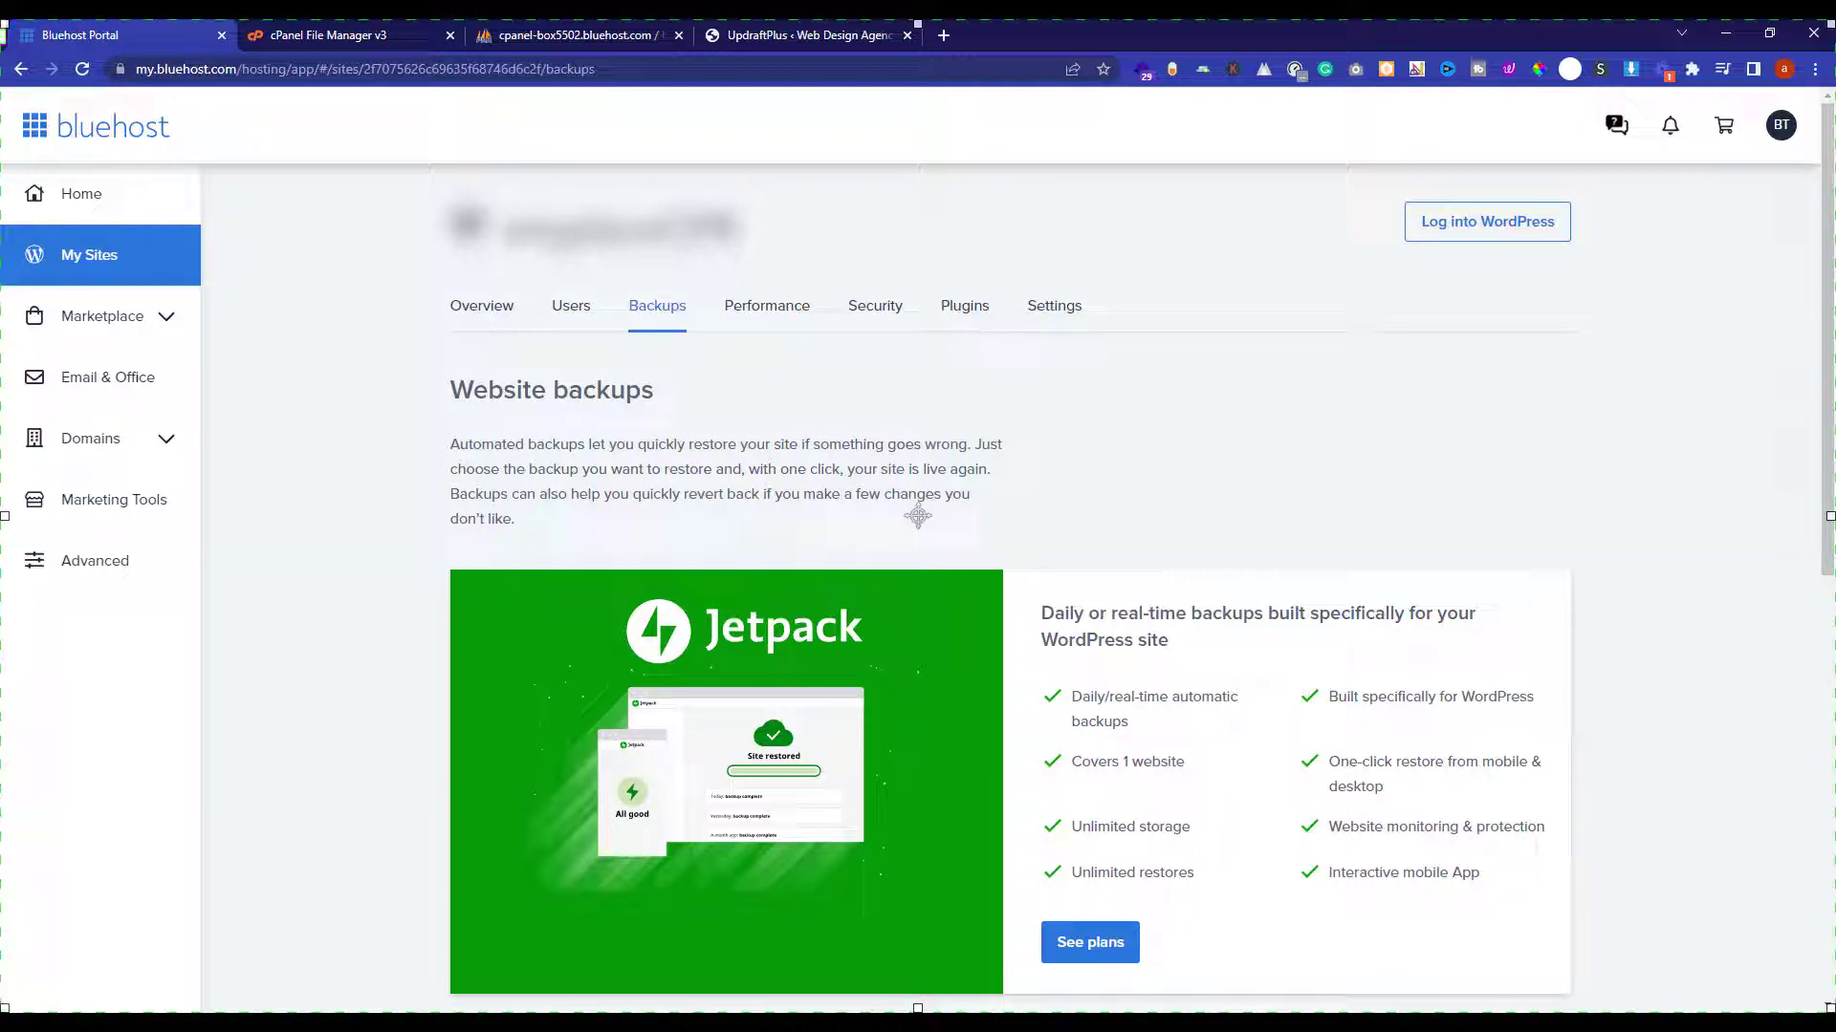
{"action": "scroll", "coordinate": [917, 516], "scroll_direction": "down", "scroll_amount": 3}
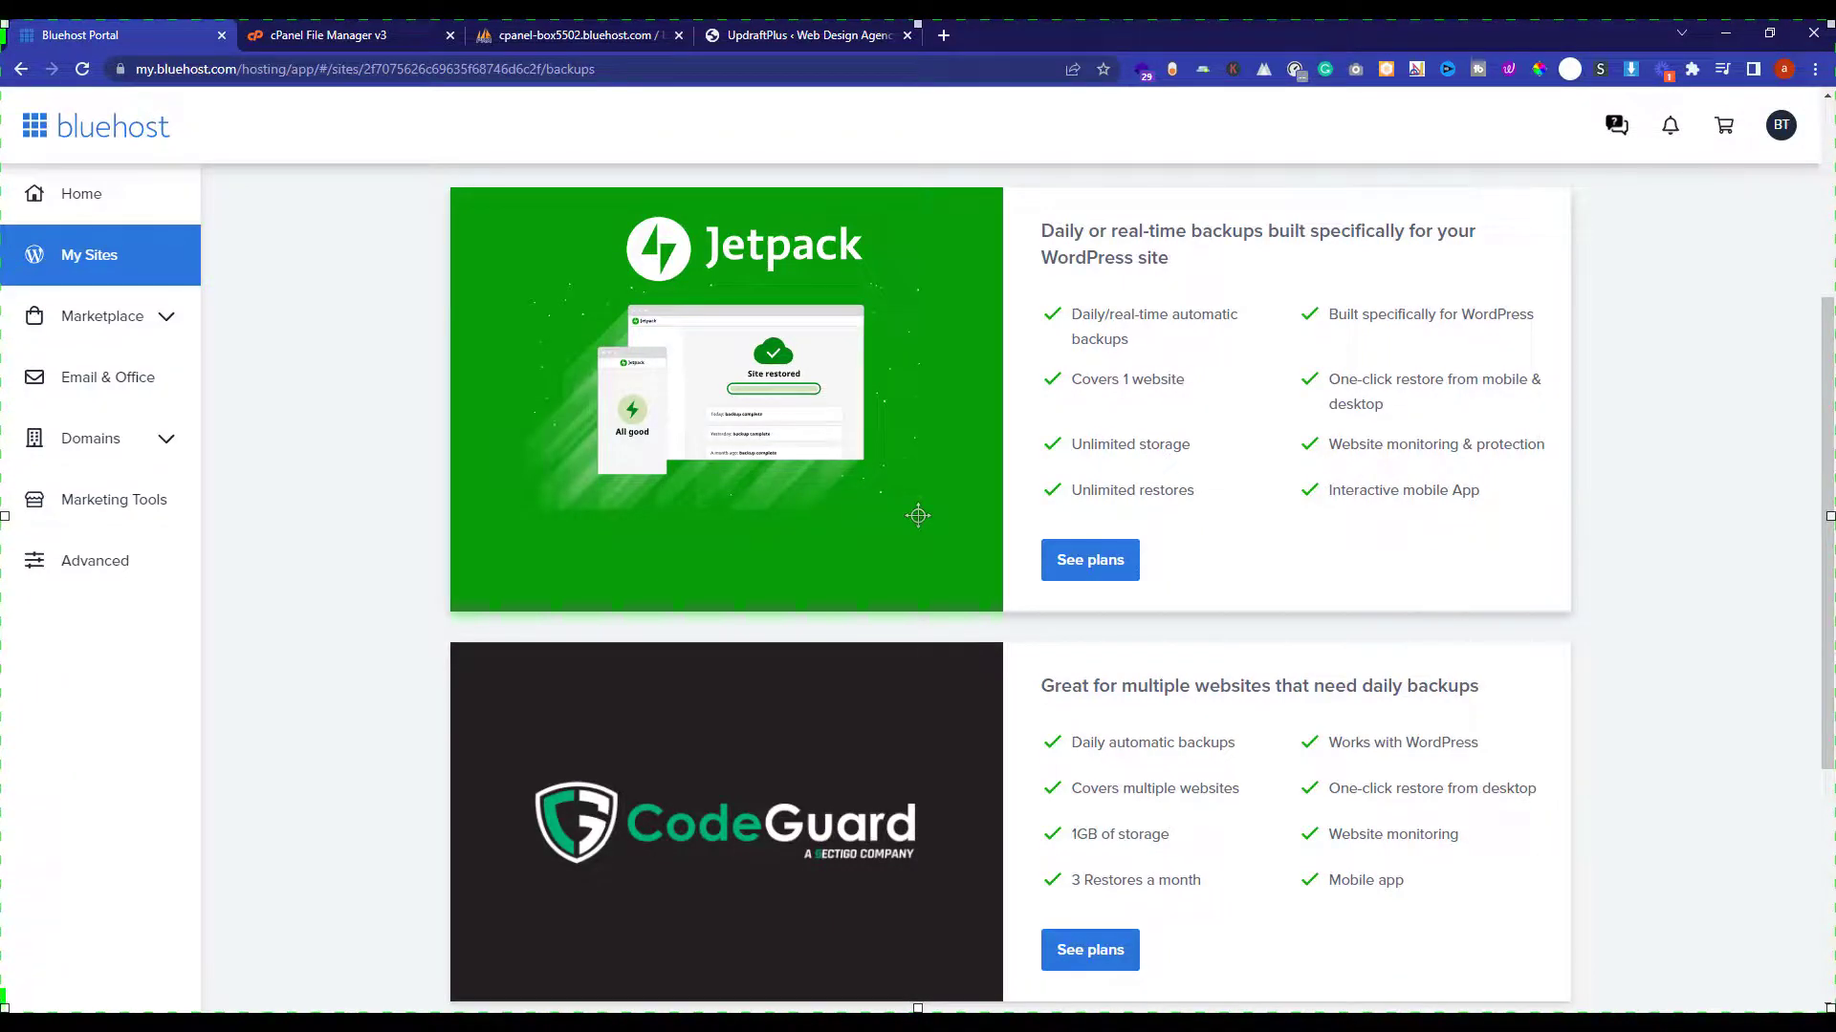
{"action": "left_click", "coordinate": [1090, 559]}
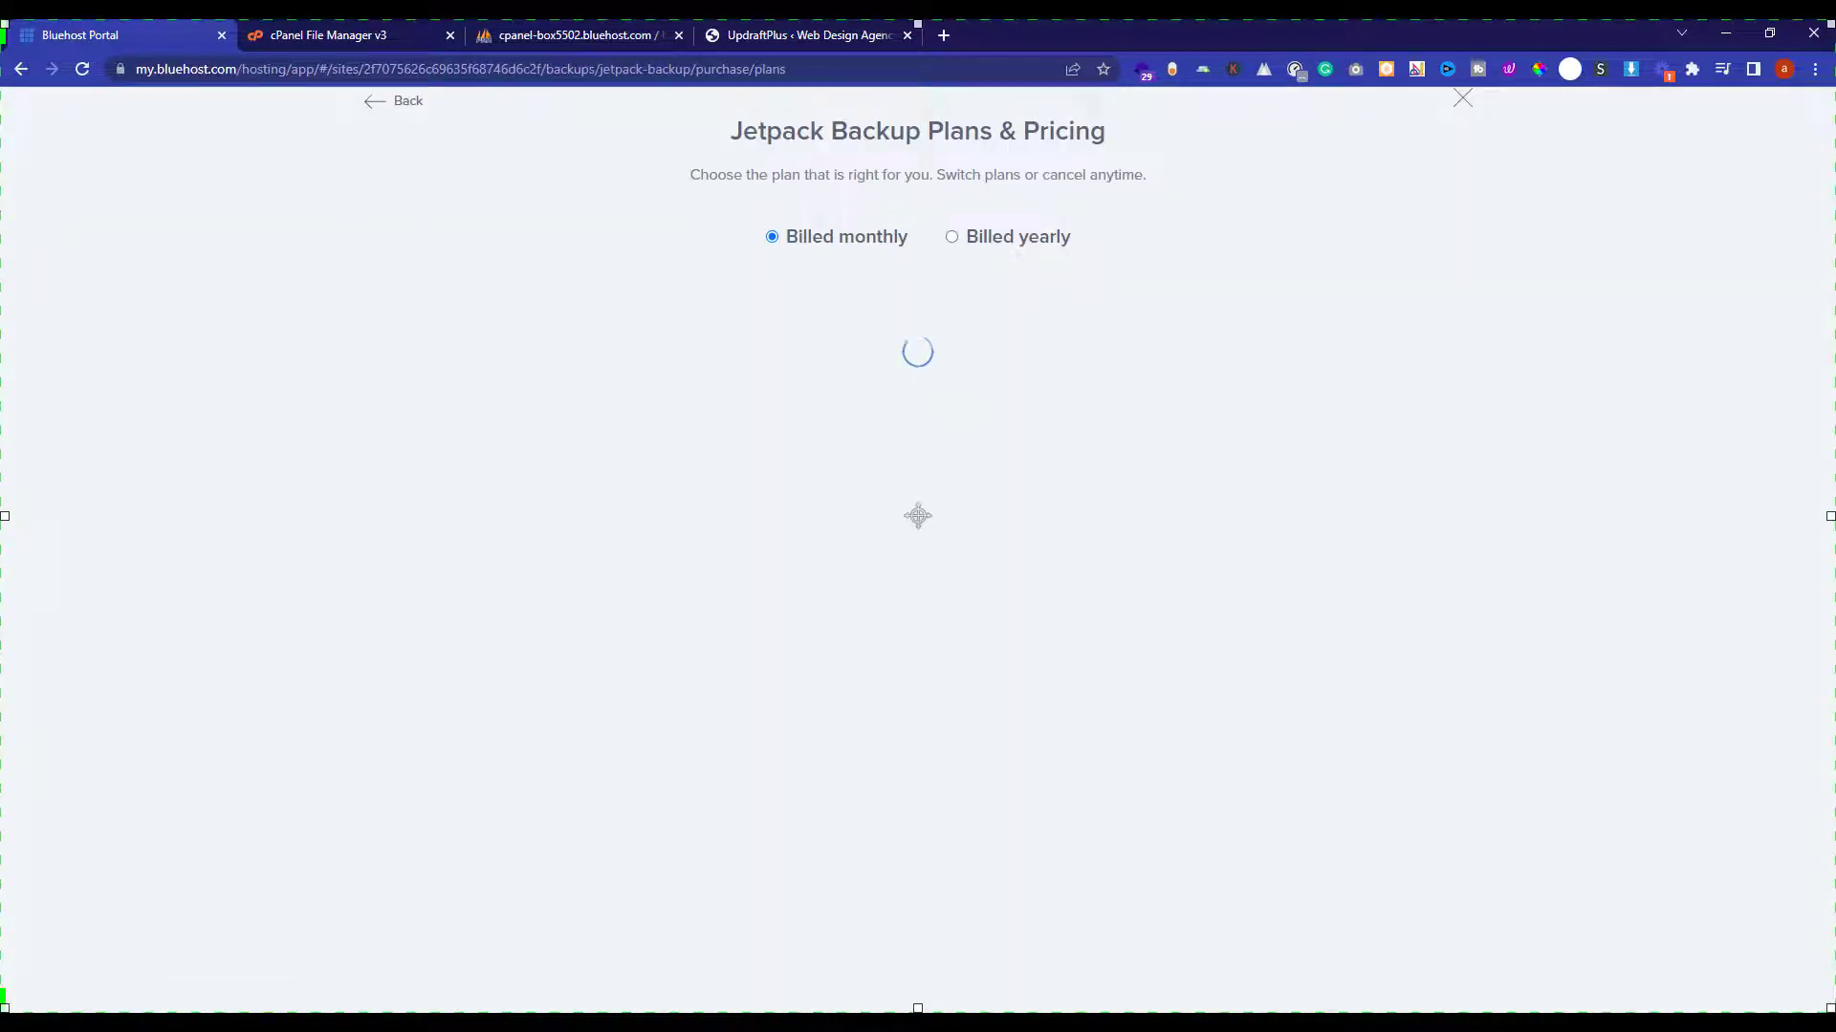